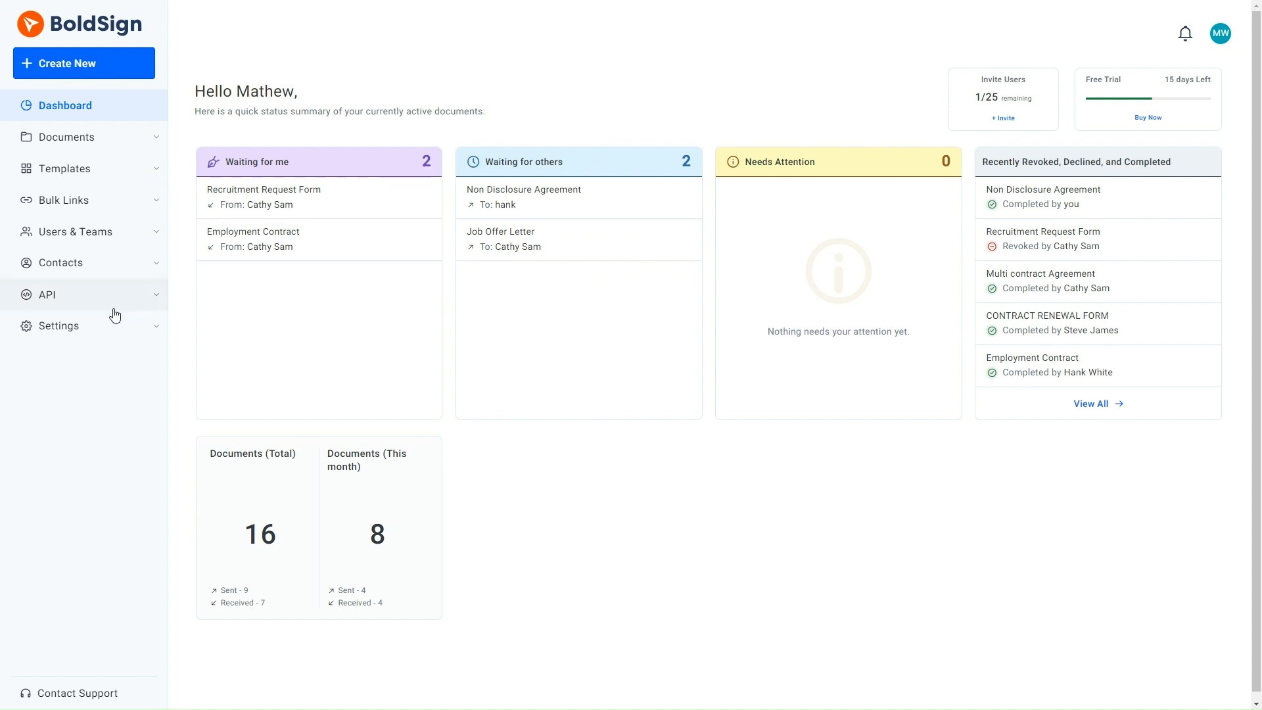
# - Open the Cubeflakes brand for editing from the branding settings
pyautogui.click(92, 327)
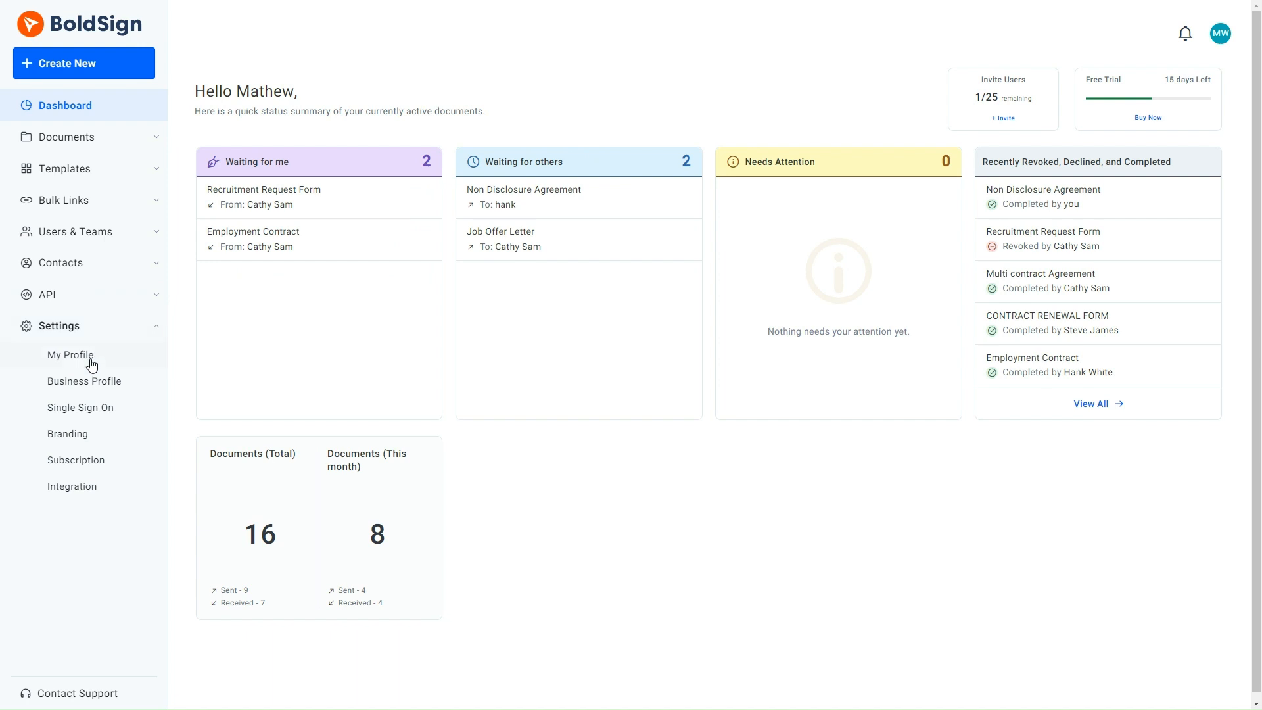
pyautogui.click(89, 438)
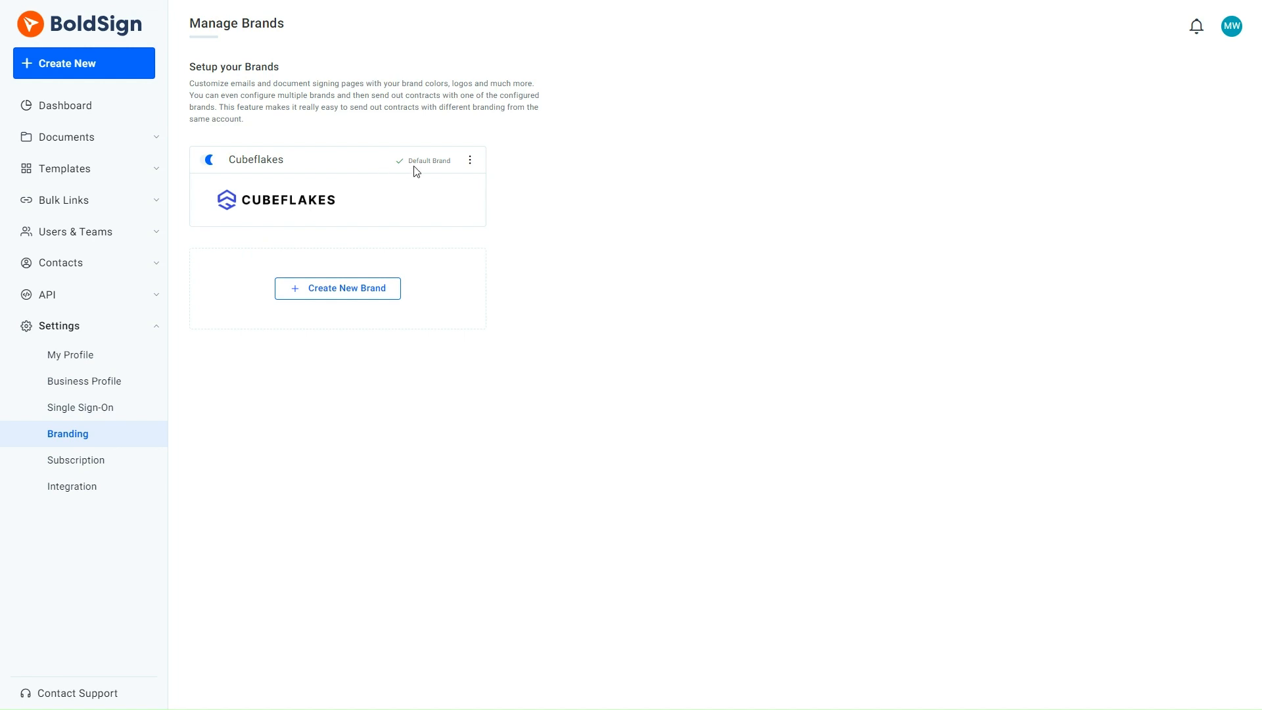
pyautogui.click(470, 161)
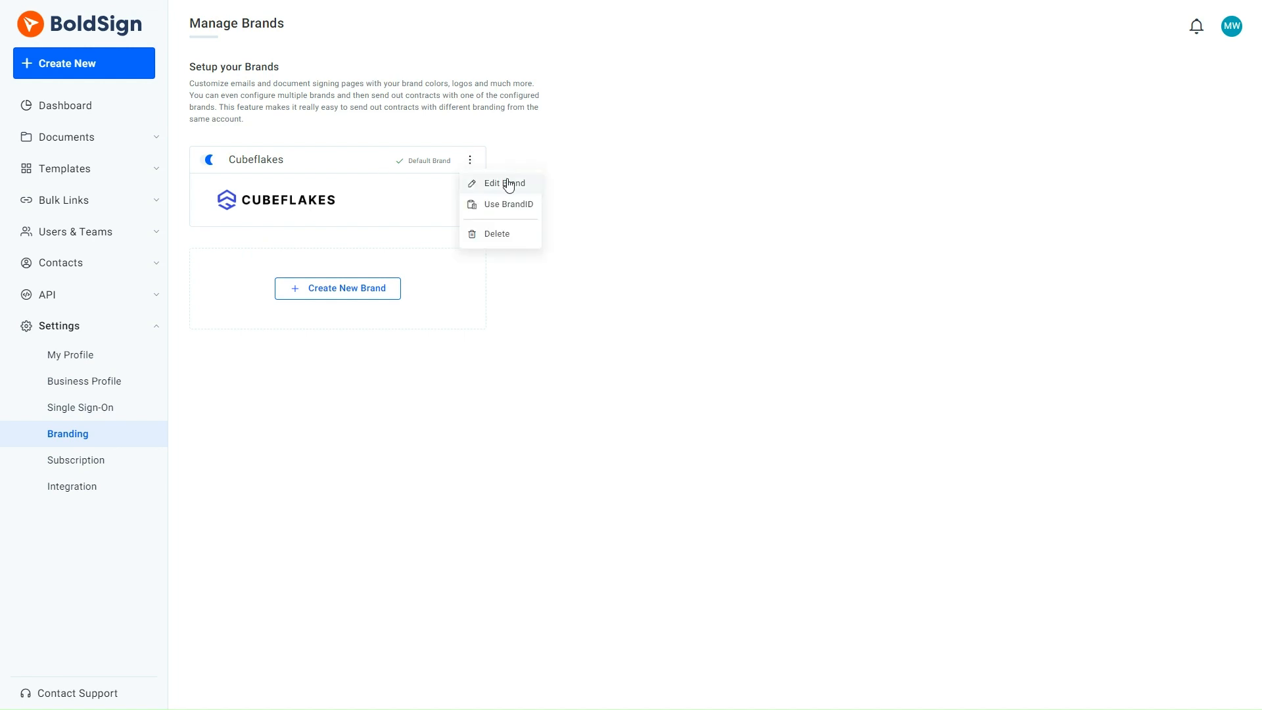
pyautogui.click(506, 182)
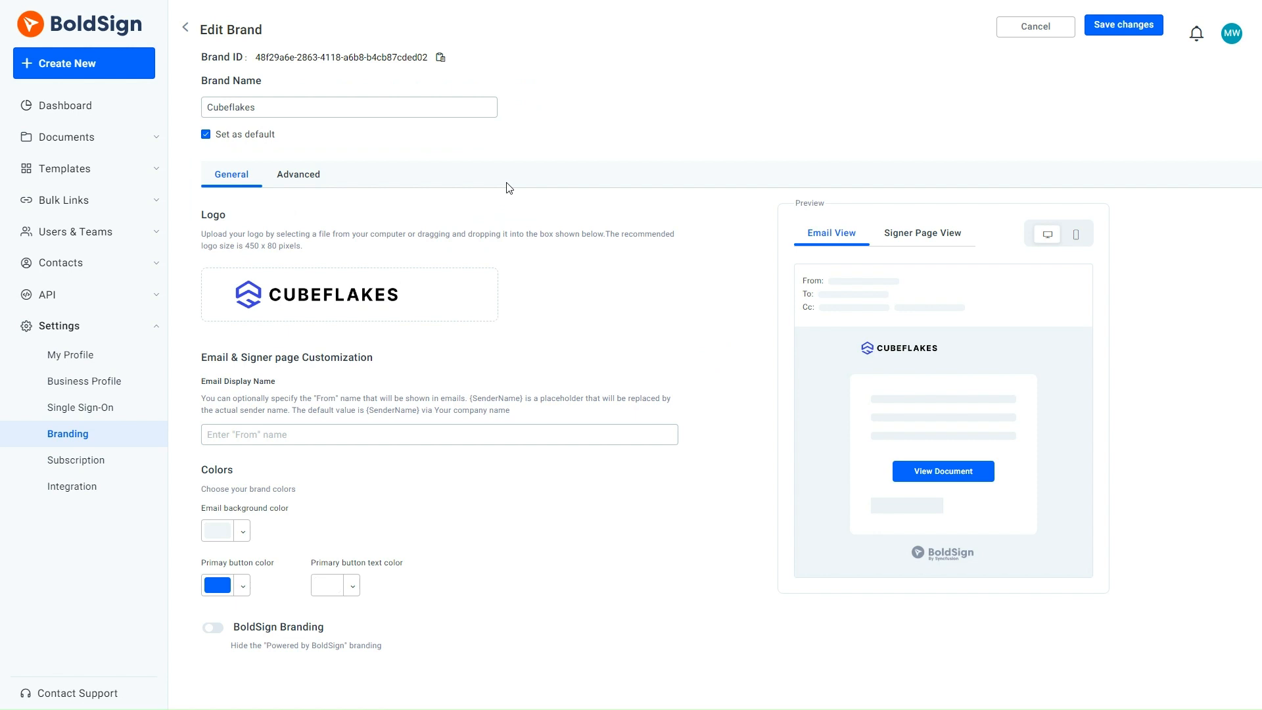
# - Open the custom form field designer from the brand's advanced settings
pyautogui.click(314, 181)
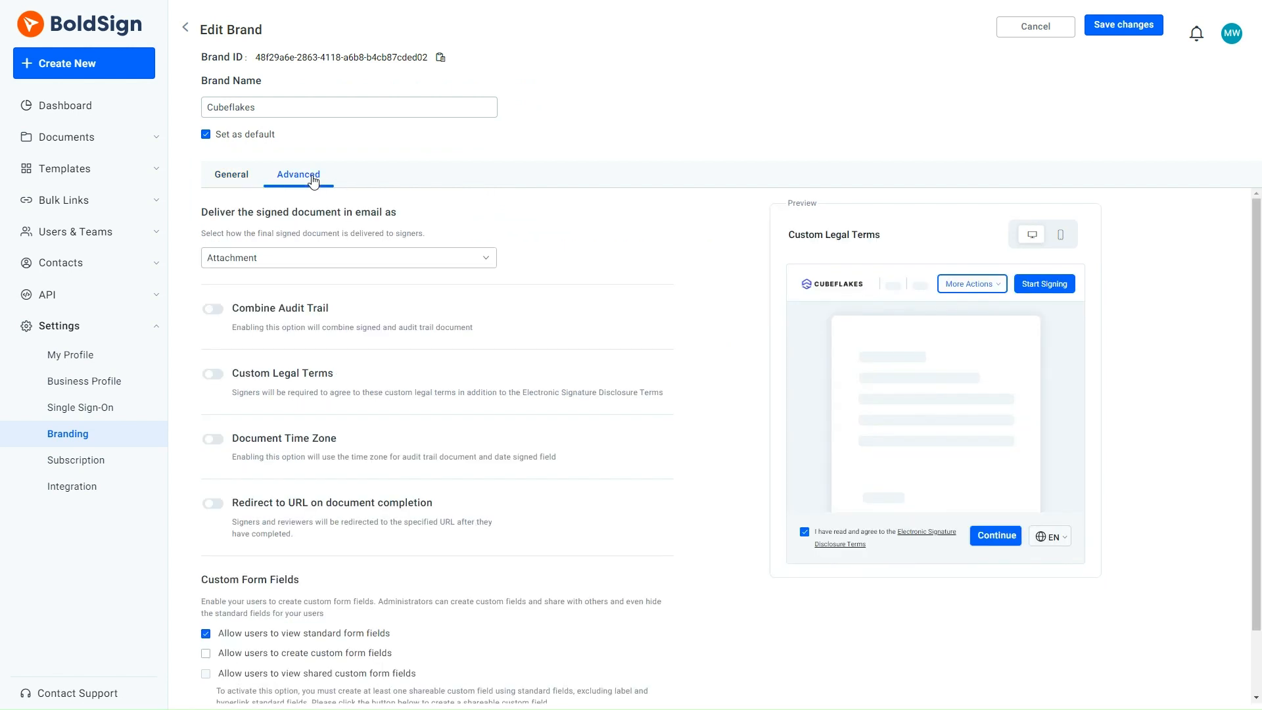
pyautogui.scroll(-1, 315, 198)
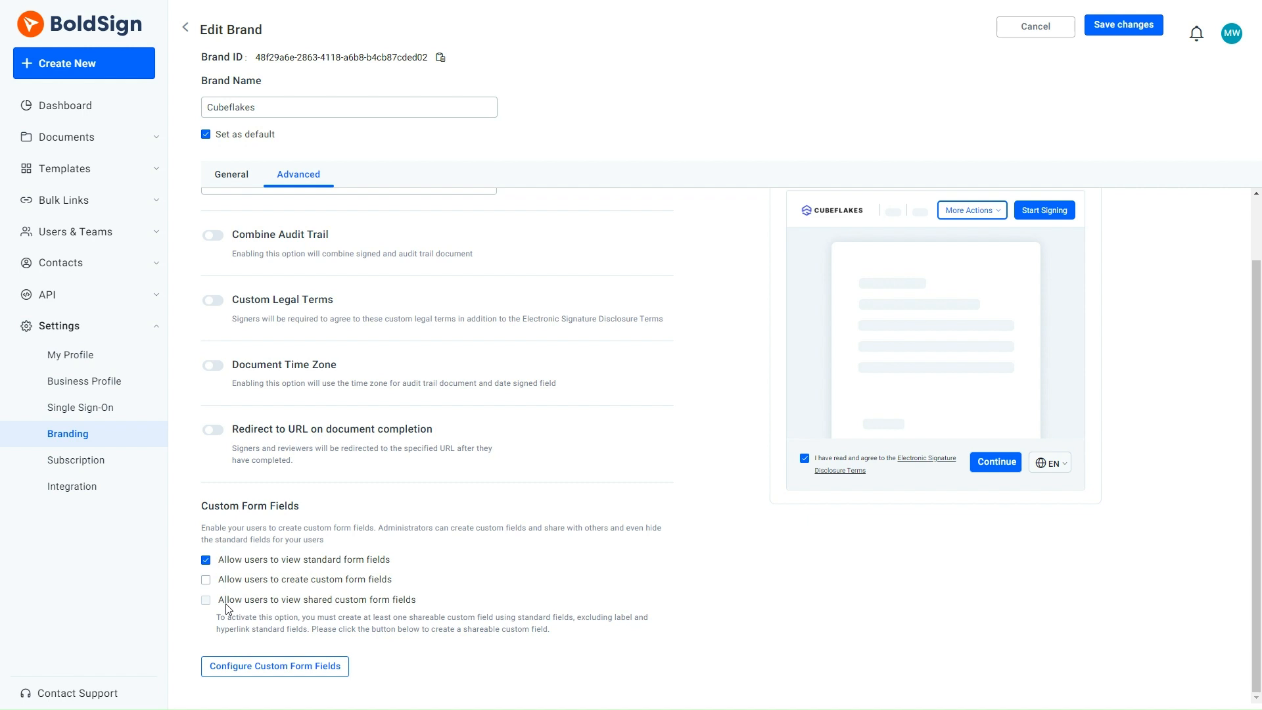
pyautogui.click(239, 668)
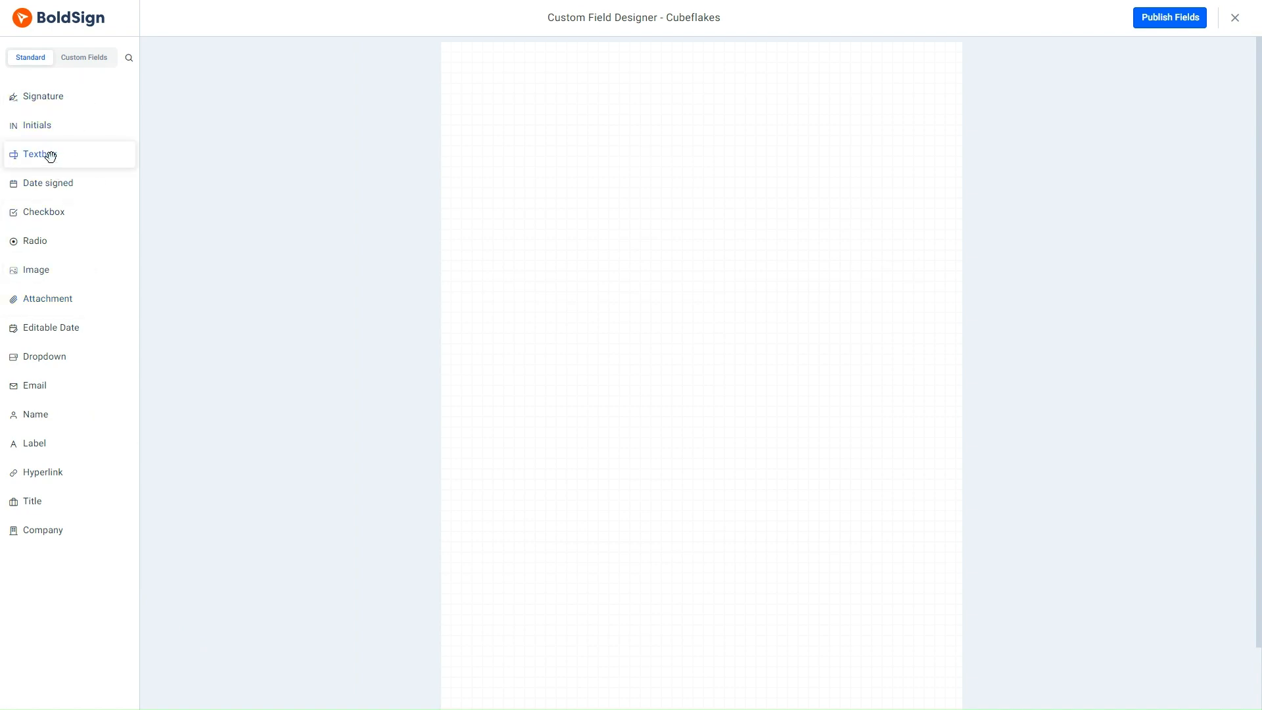
# - Place a Textbox field near the top of the page and set its hint text to "Phone number"
pyautogui.moveTo(49, 156); pyautogui.dragTo(599, 168)
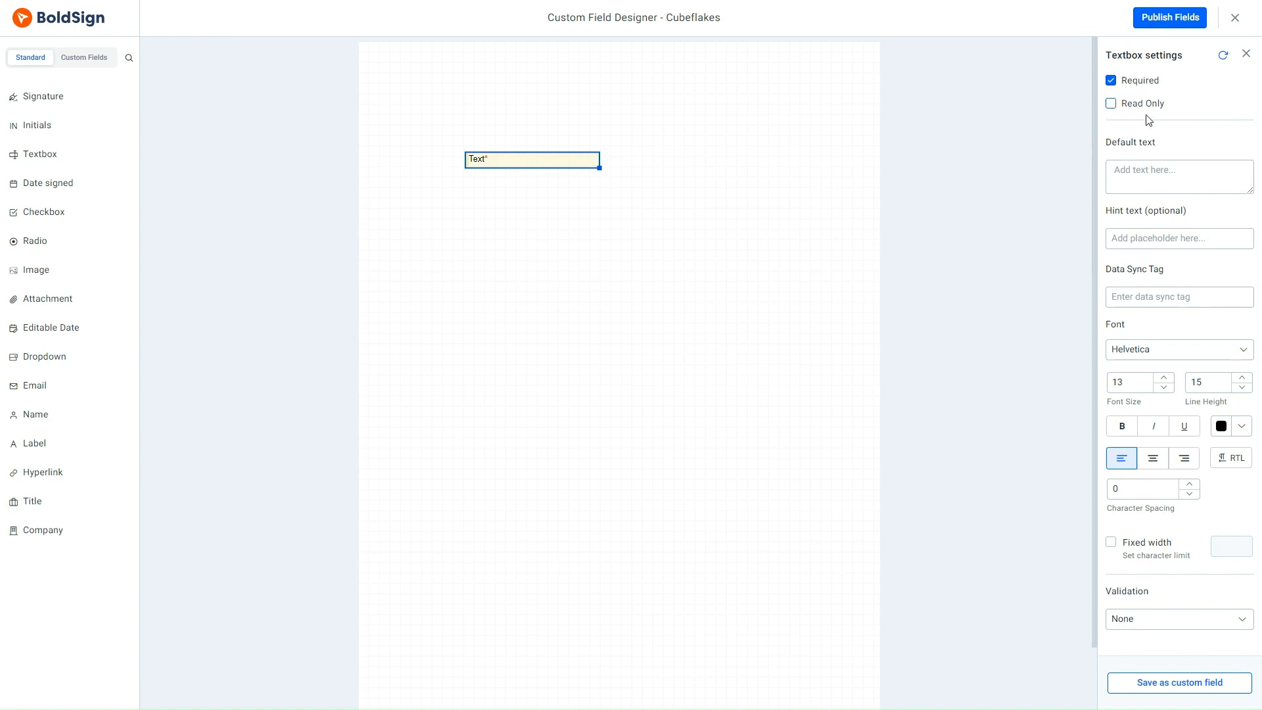
pyautogui.click(1127, 239)
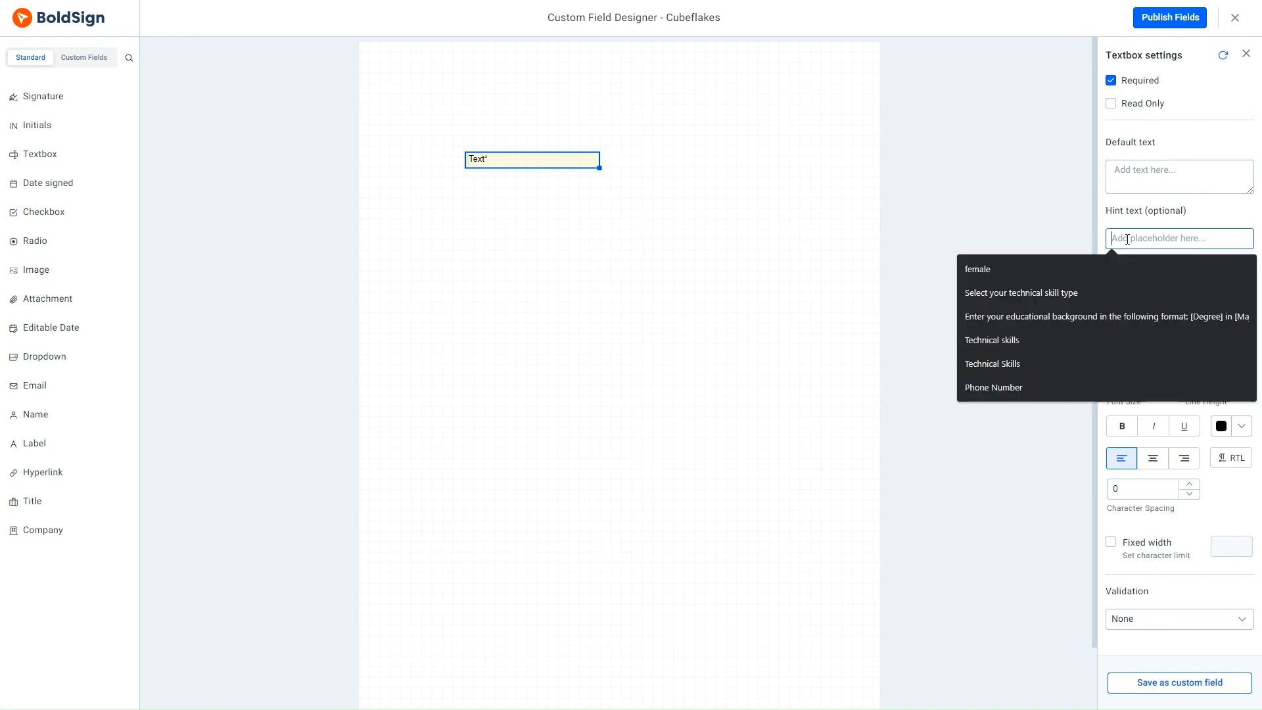
pyautogui.write('Phone number')
pyautogui.click(1131, 256)
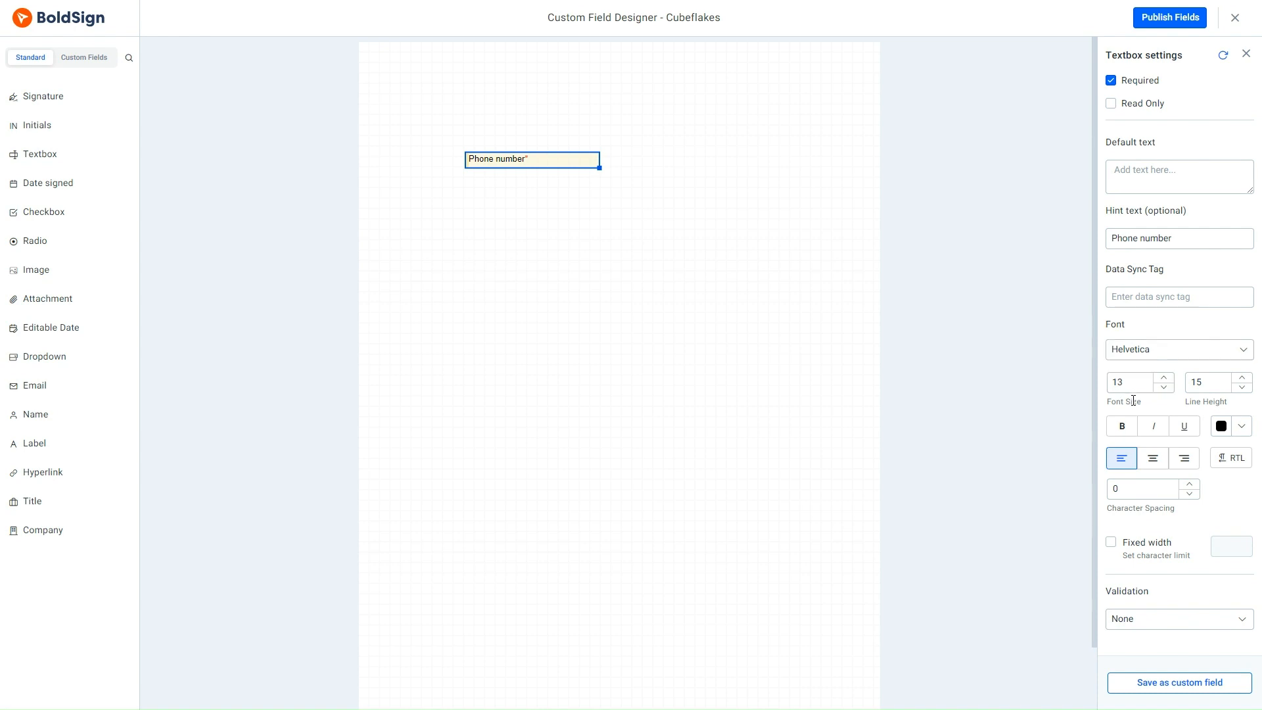
# - Set the textbox's validation to Regex with the value ^\d{3}-\d{3}-\d{4}$
pyautogui.click(1245, 626)
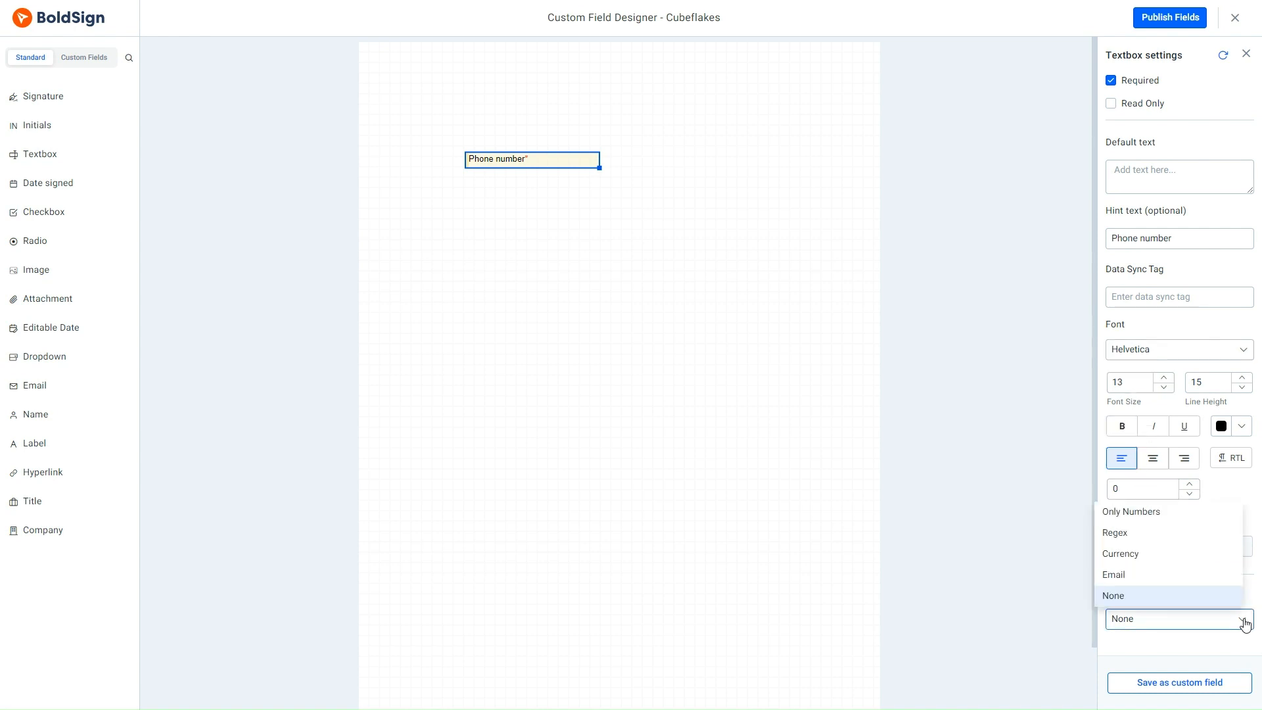
pyautogui.click(1156, 543)
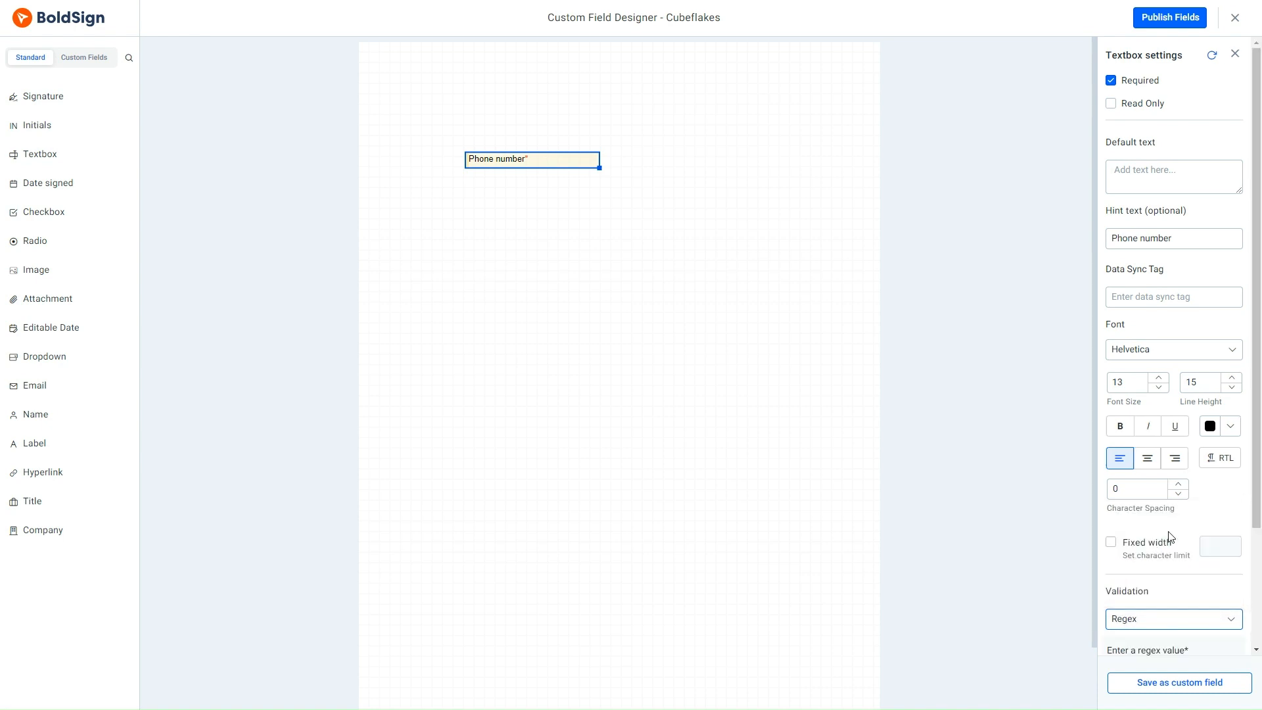
pyautogui.scroll(-3, 1160, 535)
pyautogui.click(1137, 529)
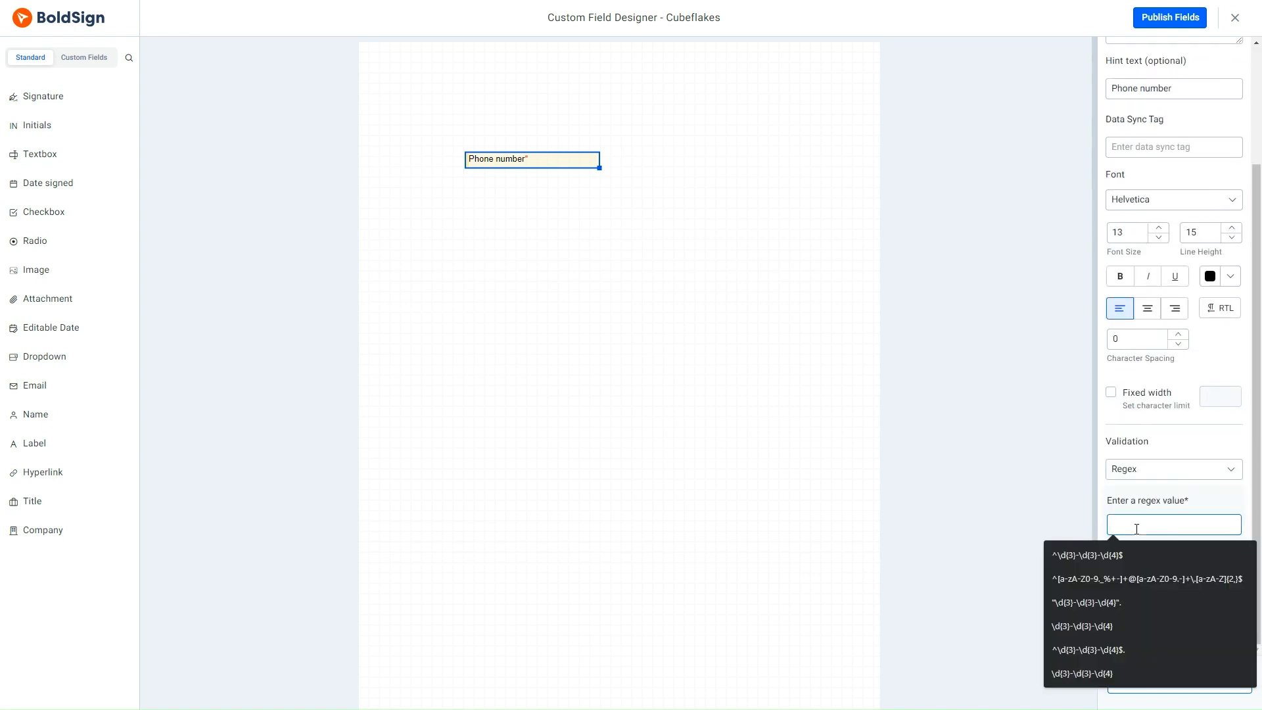
pyautogui.write('^\\d{3}-\\d{3}-\\d{4}$')
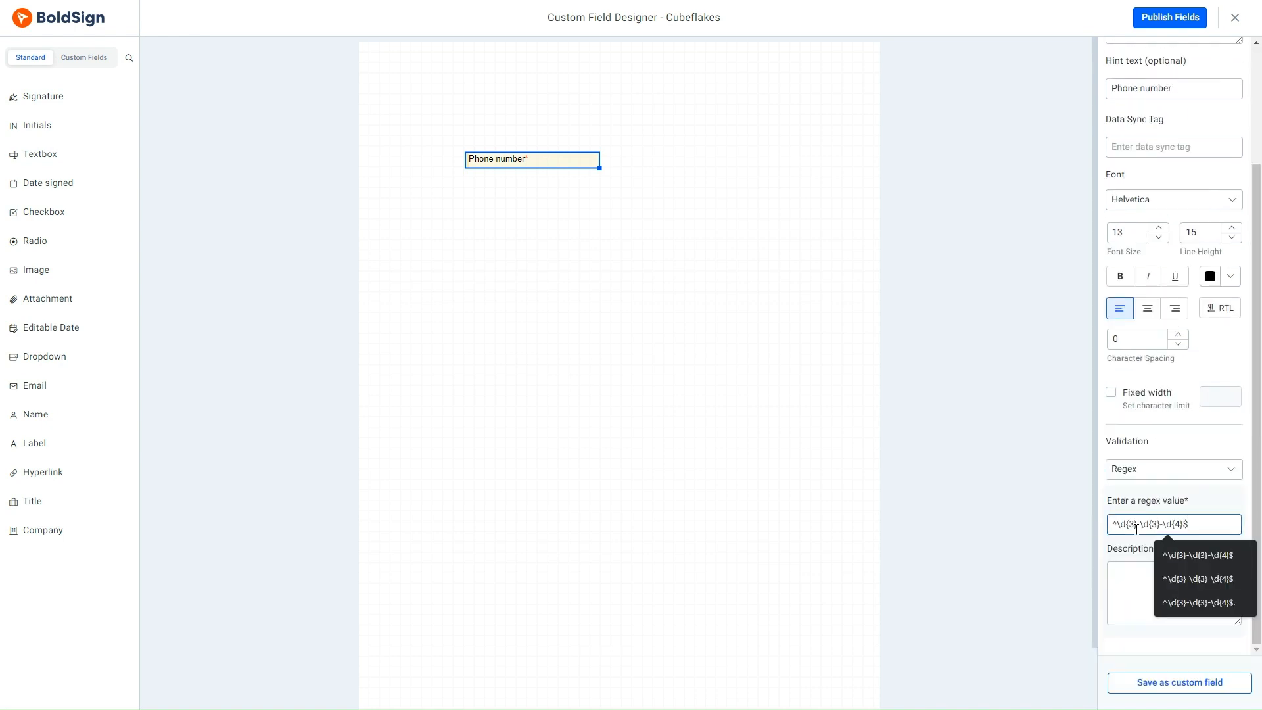
pyautogui.click(1134, 543)
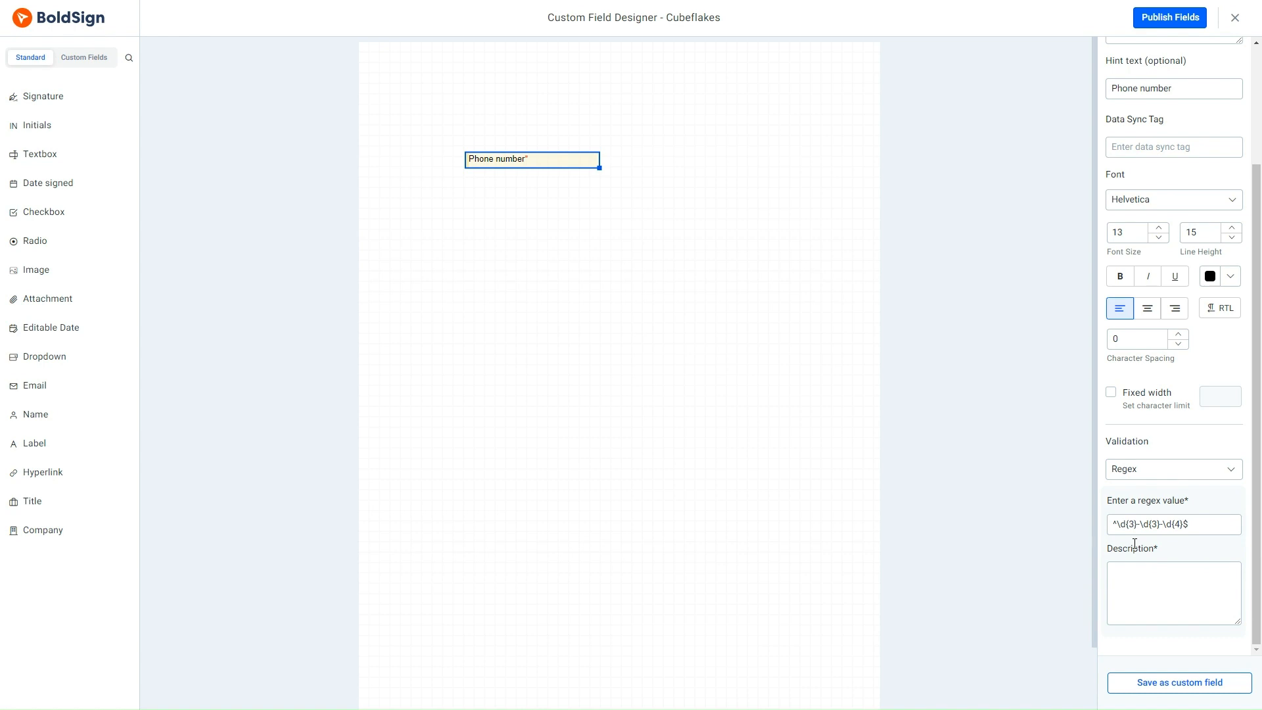
pyautogui.click(1121, 572)
pyautogui.write('Please enter your phone number ')
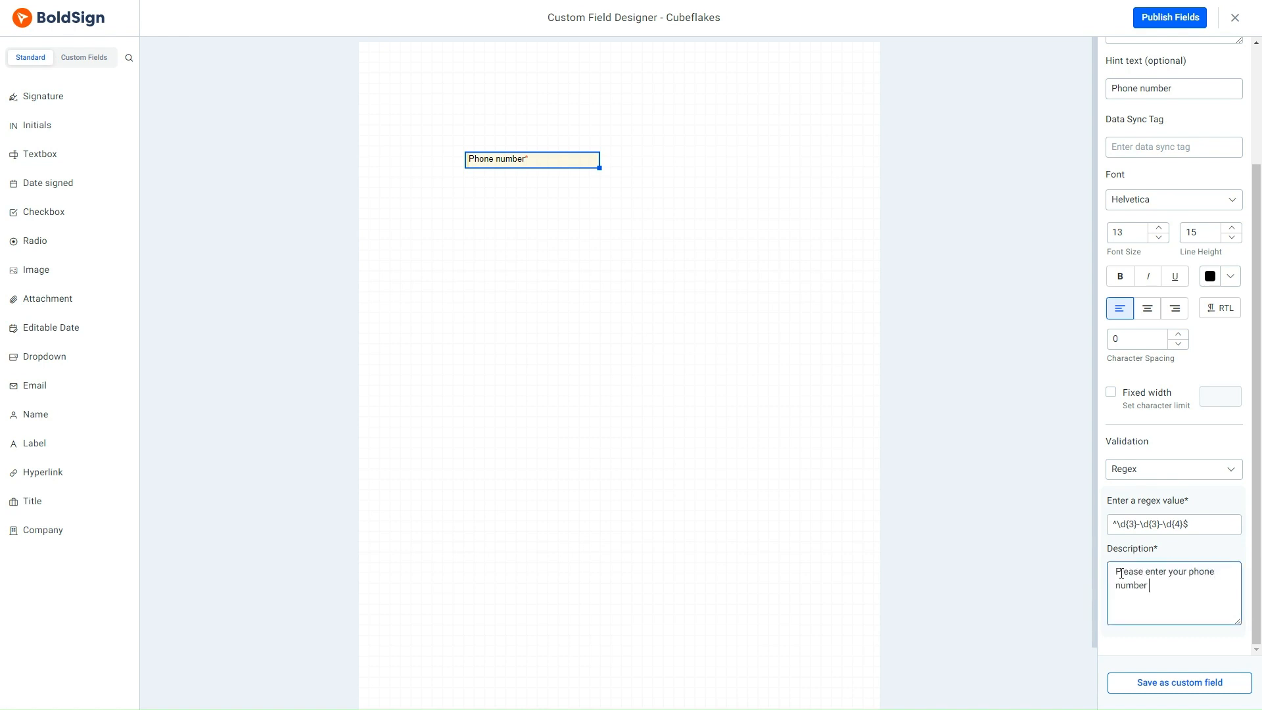
pyautogui.write('in the format: 123-456-7890')
# - Save the textbox as a custom field named "Phone Number"
pyautogui.click(1149, 689)
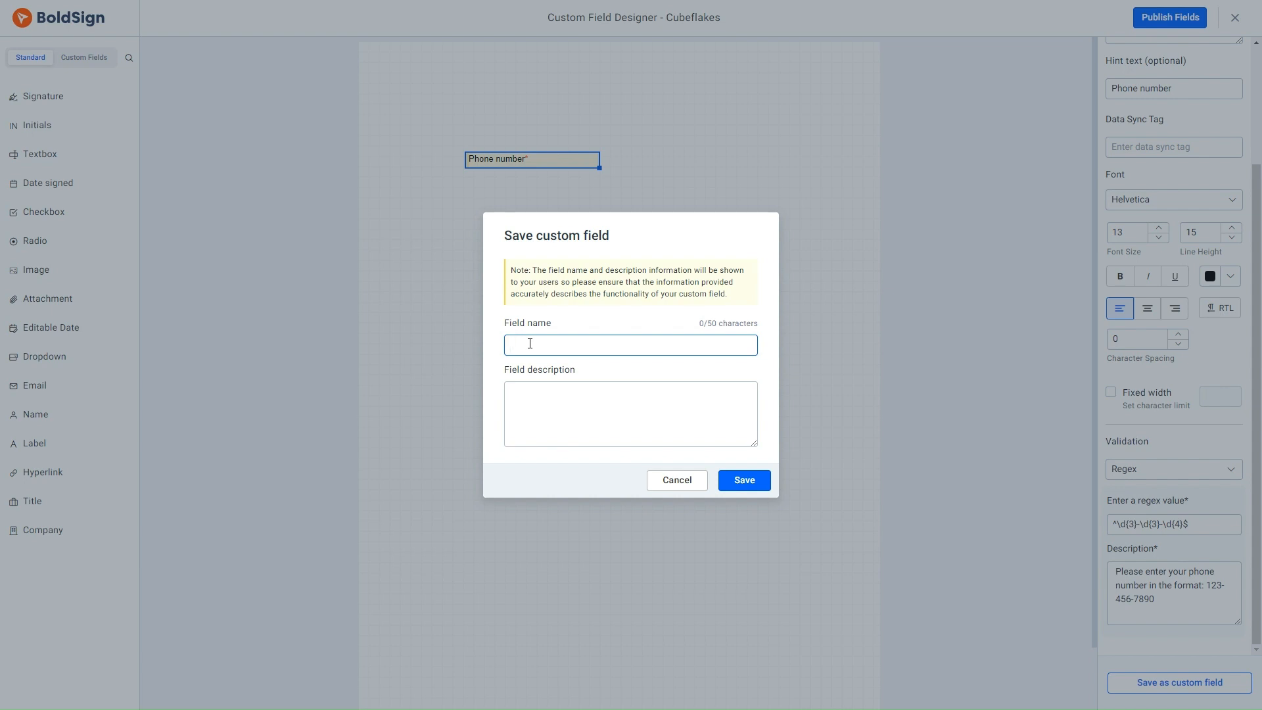
pyautogui.write('Phone Number')
pyautogui.click(744, 482)
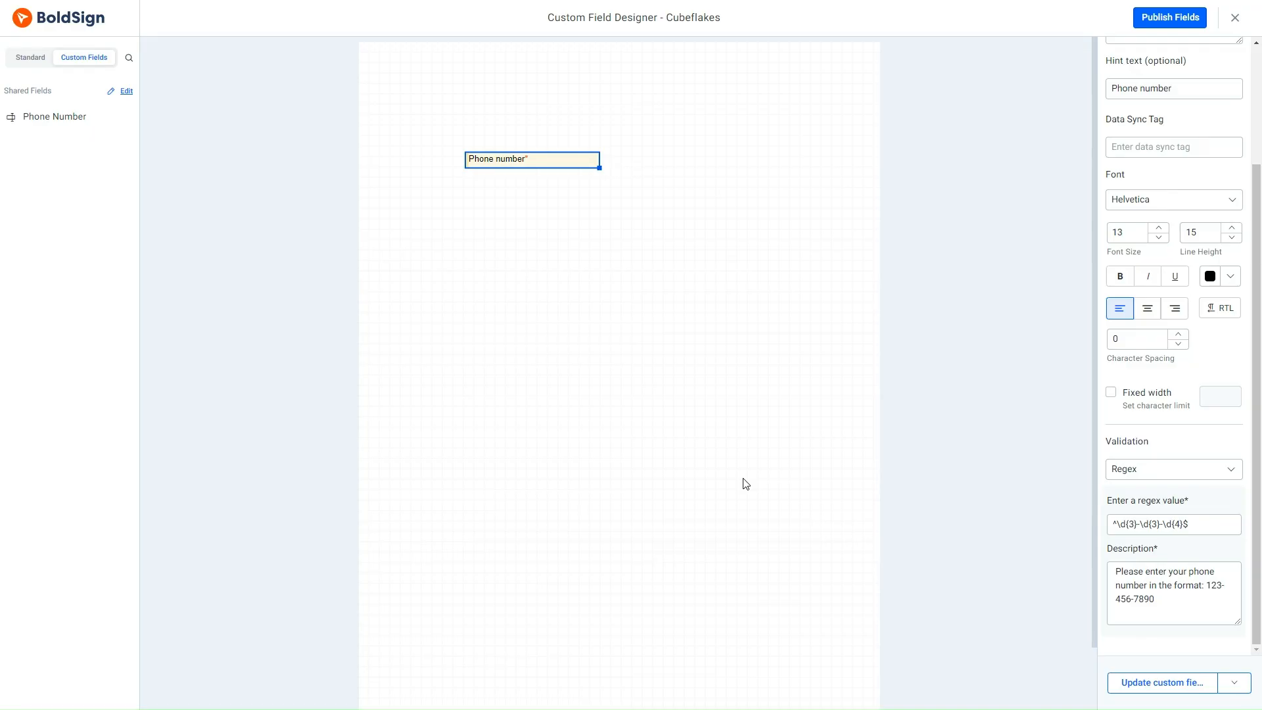
# - Publish the brand's custom fields with the Phone Number field and dismiss the confirmation
pyautogui.click(1150, 20)
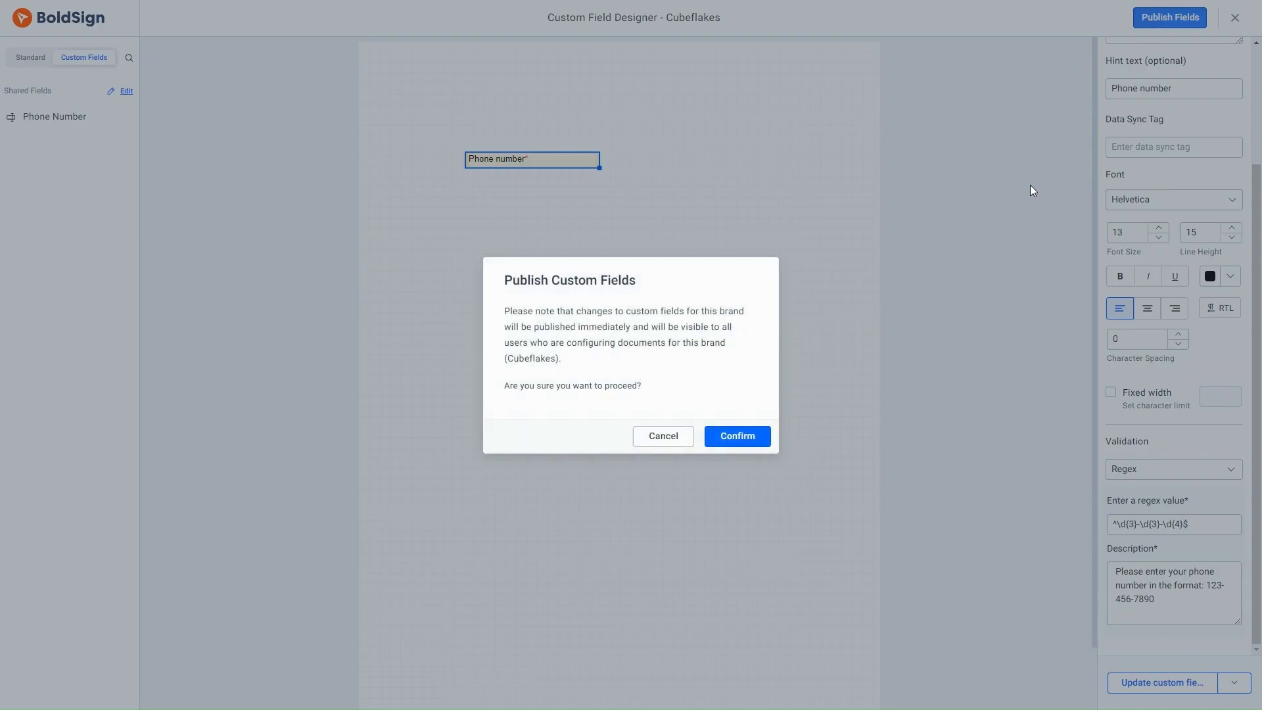
pyautogui.click(737, 437)
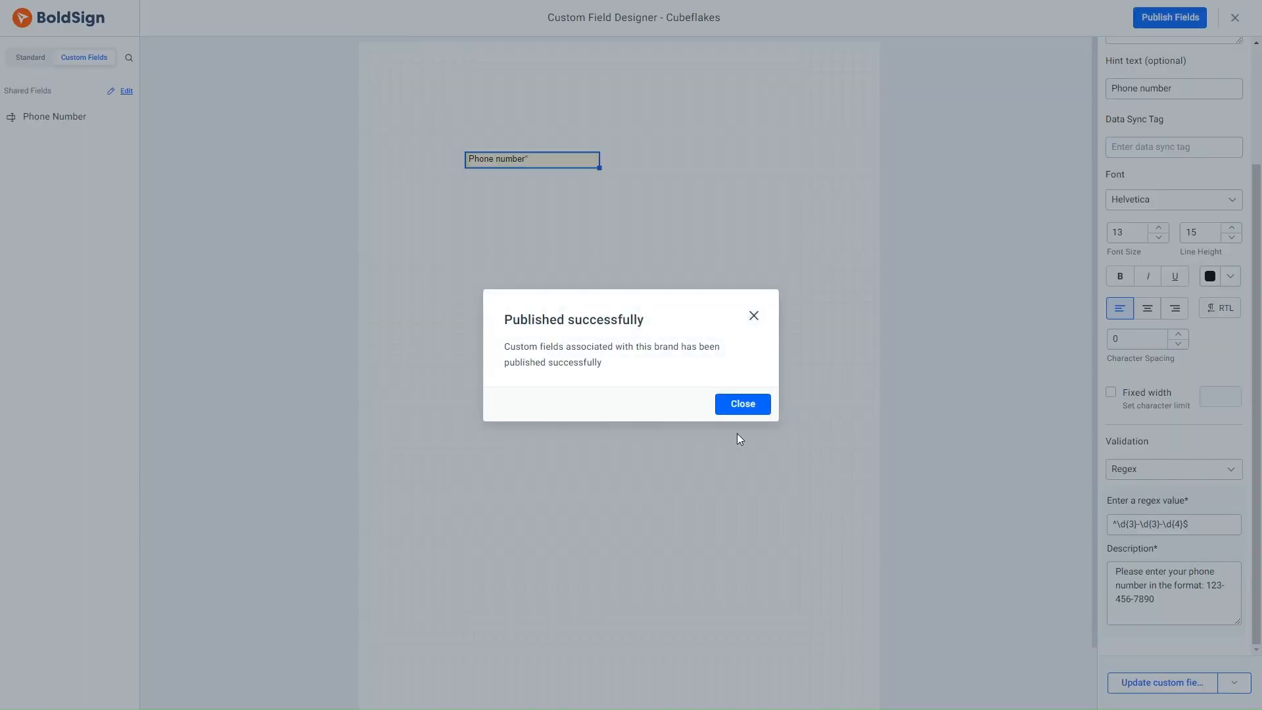
pyautogui.click(753, 318)
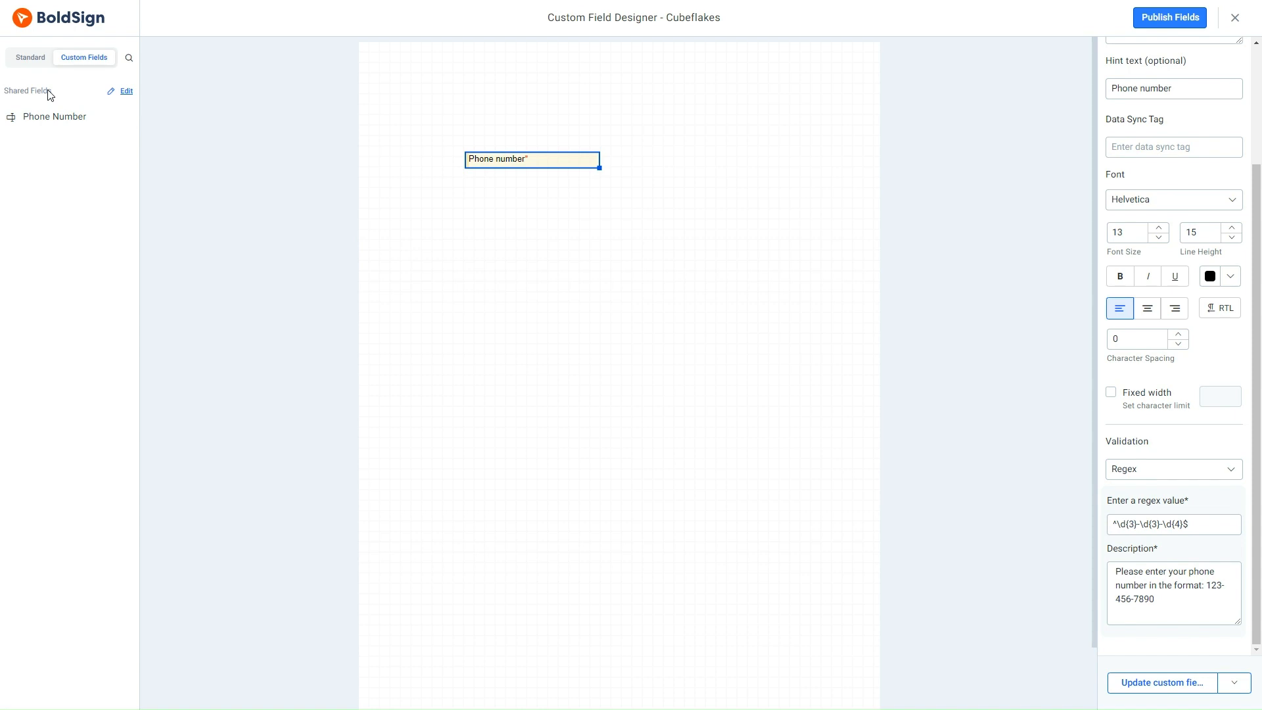
# - Place a standard Dropdown field below the phone number textbox with the hint text "Job Role Specification"
pyautogui.click(33, 57)
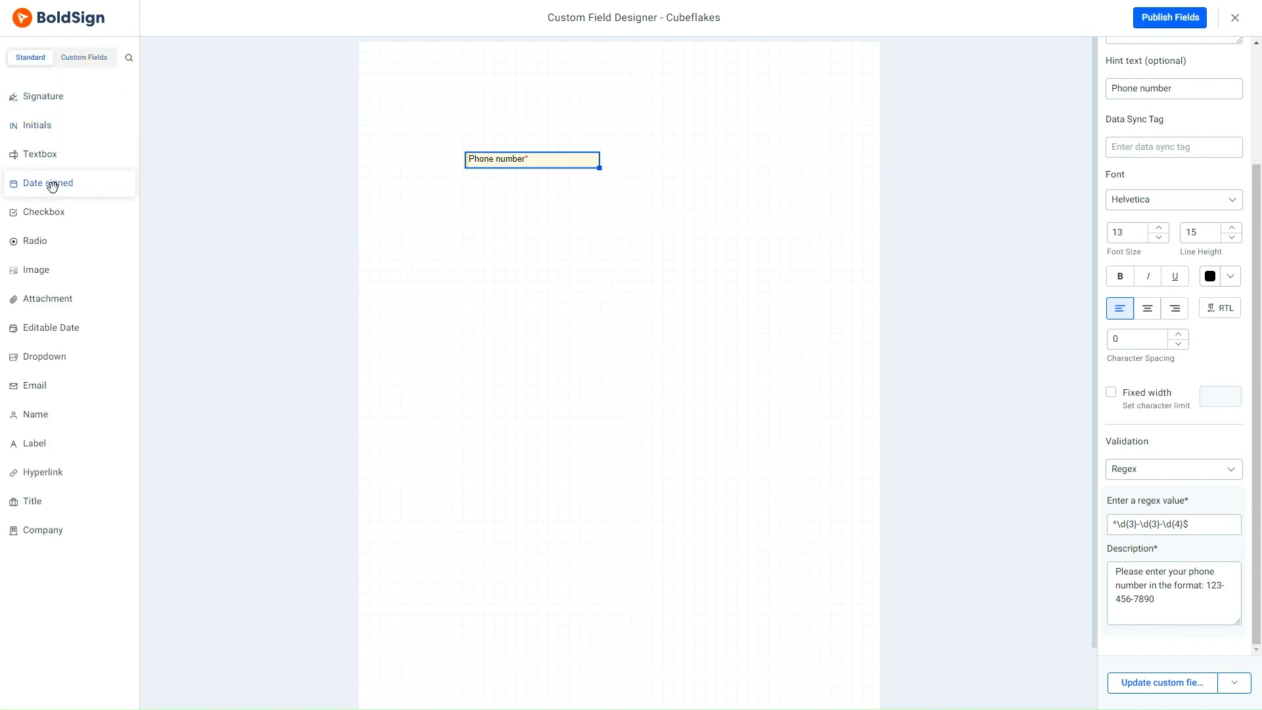
pyautogui.moveTo(42, 357); pyautogui.dragTo(528, 226)
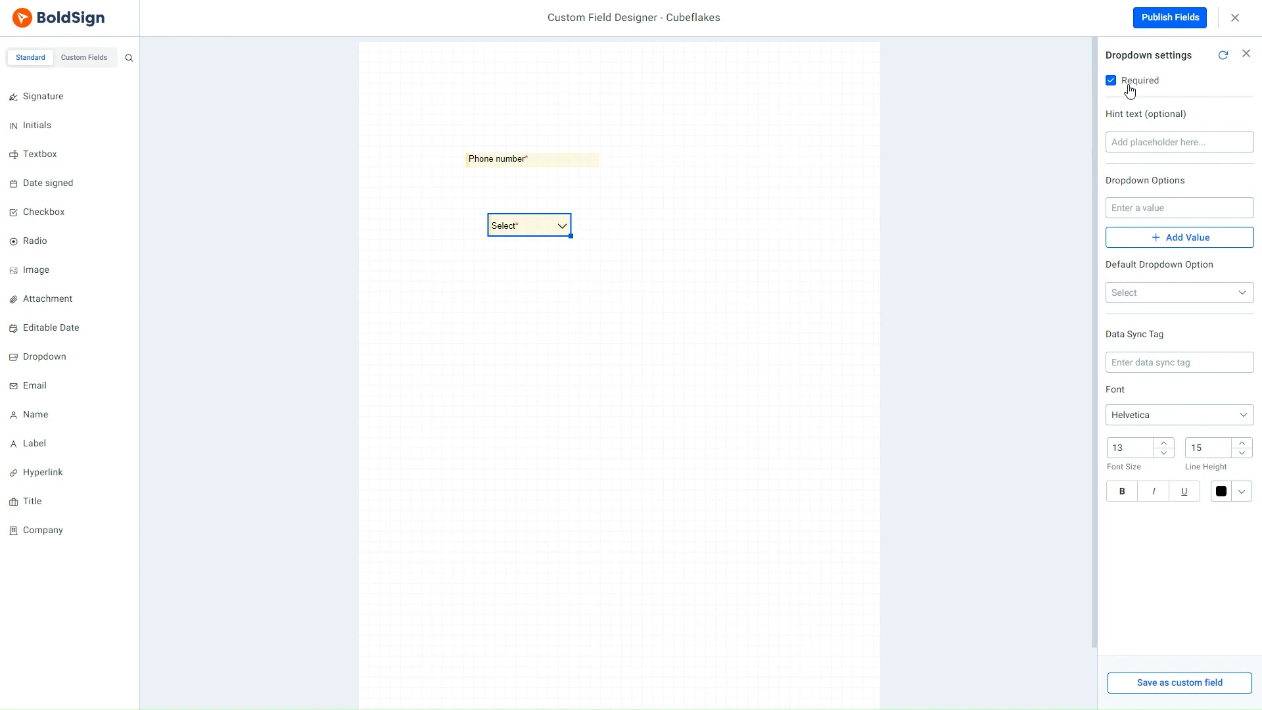
pyautogui.write('Job Role Specification')
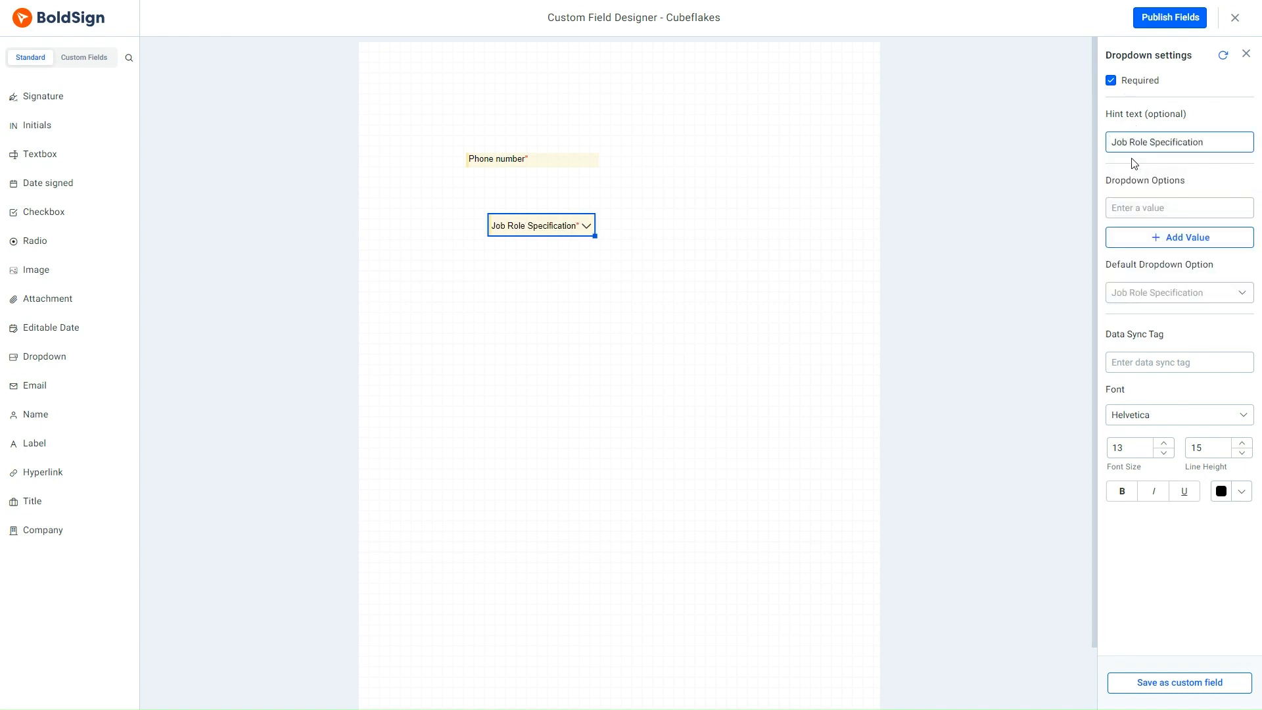
# - Add the dropdown options Tester, Software Developer and Business Analyst
pyautogui.click(1127, 208)
pyautogui.write('Tester')
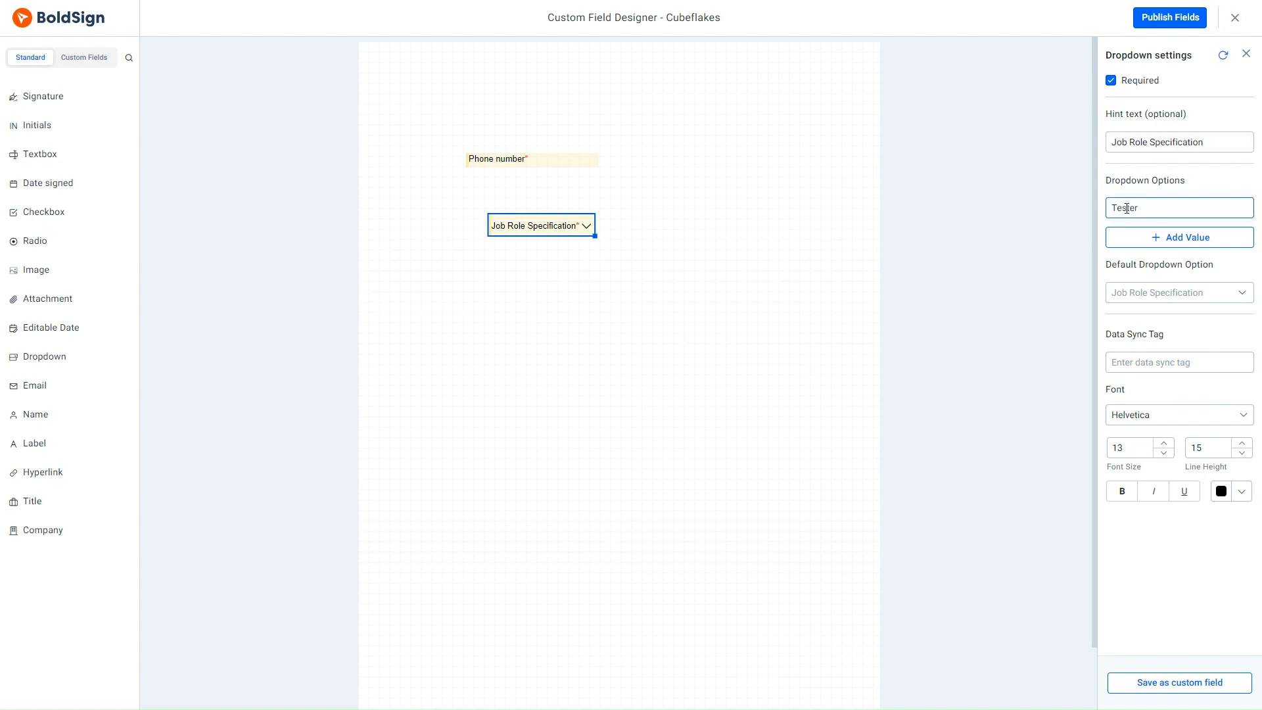
pyautogui.press('Return')
pyautogui.write('Software ')
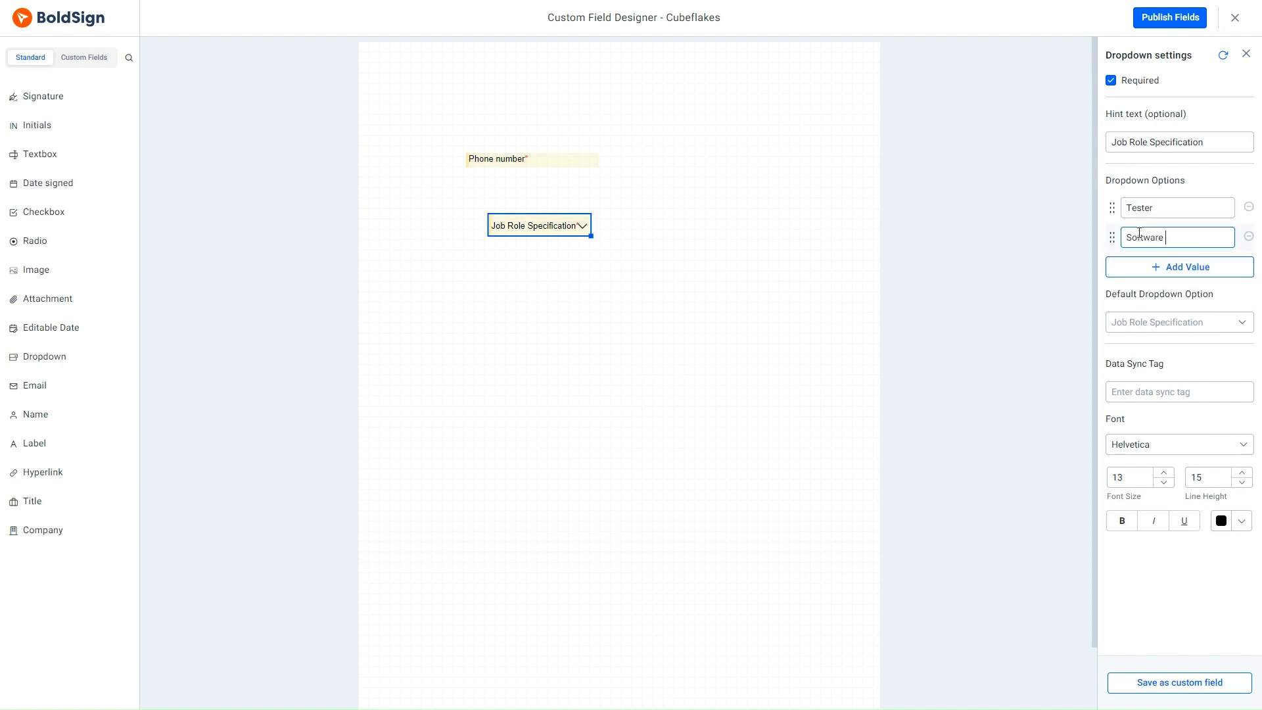
pyautogui.write('Developer')
pyautogui.press('Return')
pyautogui.write('Business')
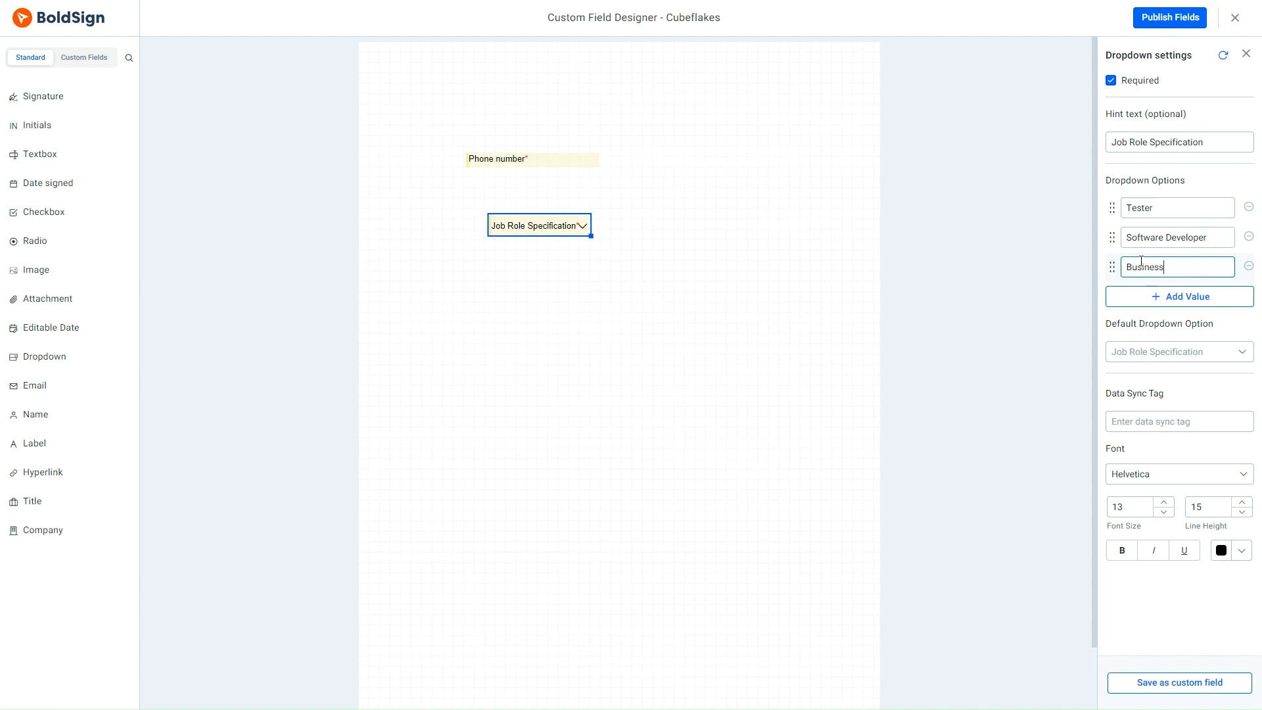
pyautogui.write(' Analyst')
pyautogui.moveTo(1112, 266)
pyautogui.mouseDown()
pyautogui.moveTo(1106, 235)
pyautogui.moveTo(1116, 265)
pyautogui.mouseUp()
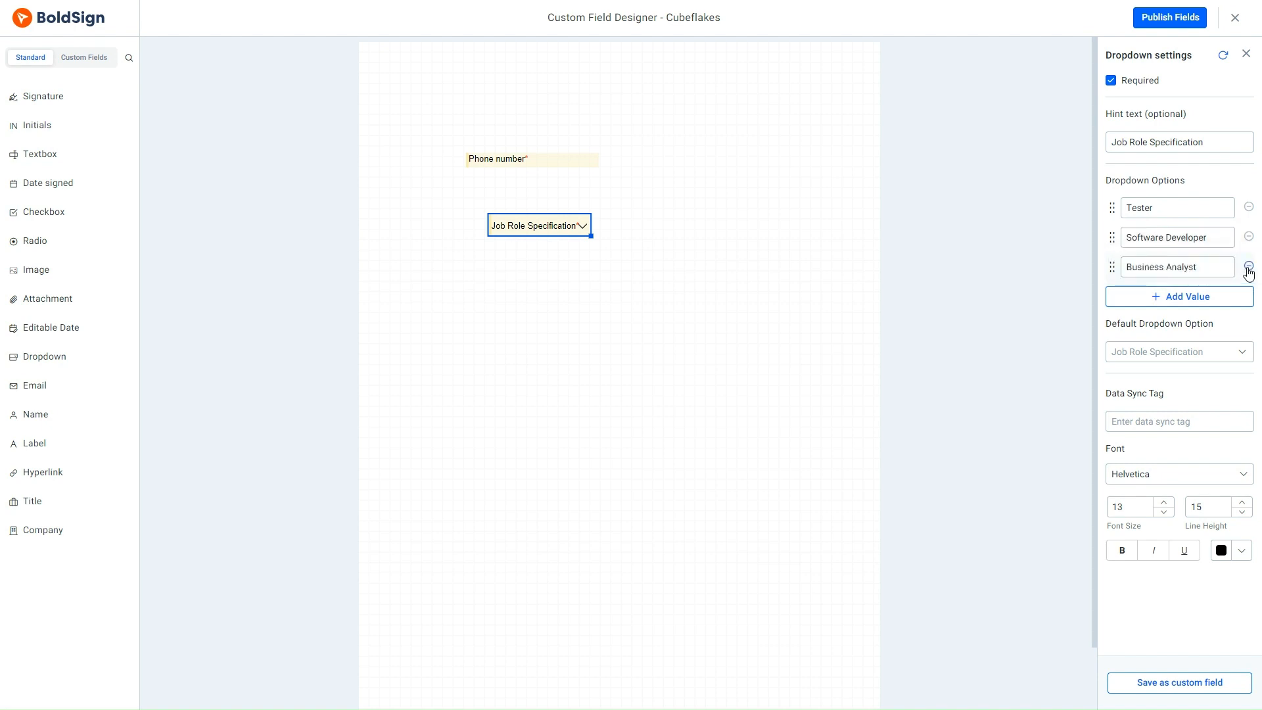
# - Examine the dropdown field's choices for default option, font and font colour
pyautogui.click(1242, 354)
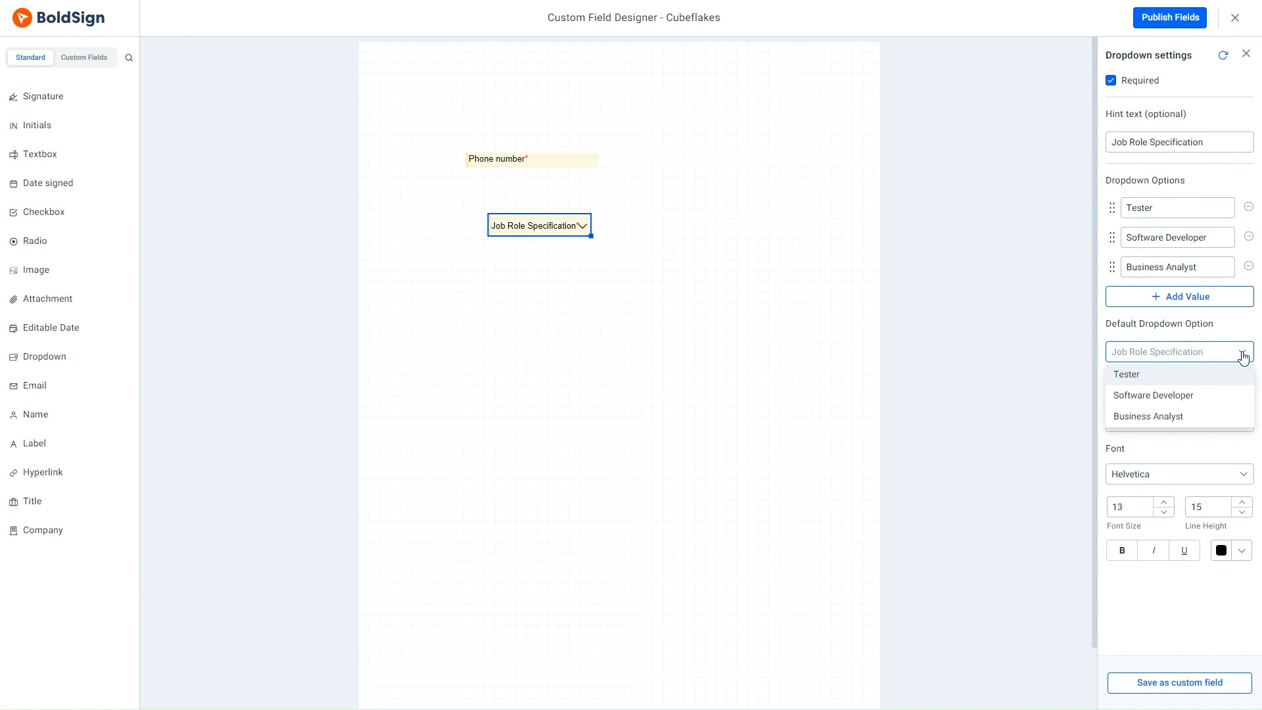
pyautogui.click(1243, 354)
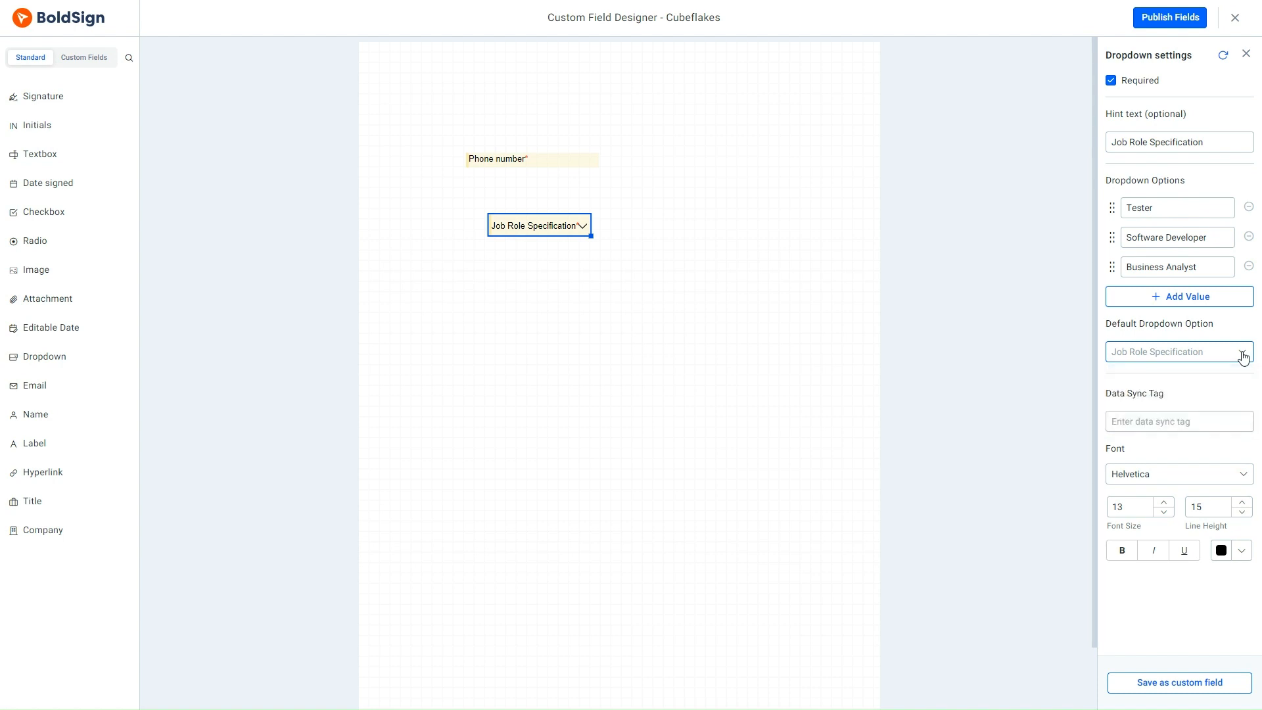
pyautogui.click(1246, 481)
pyautogui.click(1246, 480)
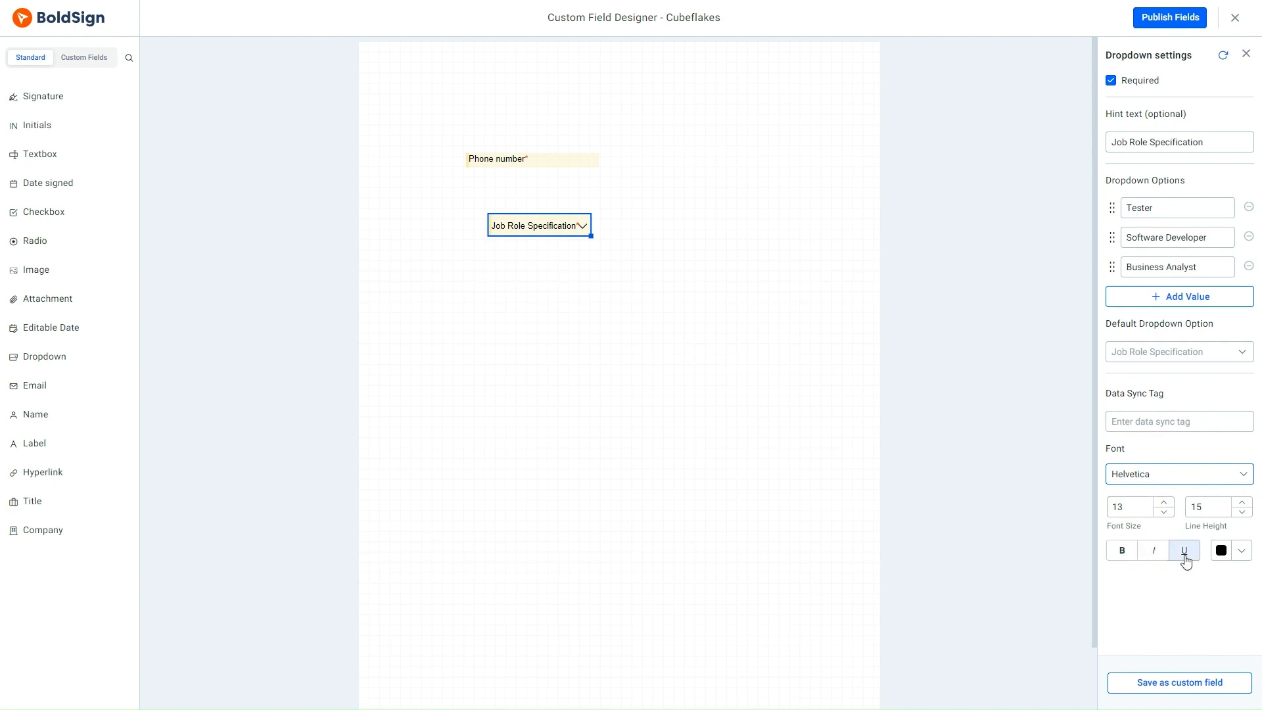
pyautogui.click(1242, 552)
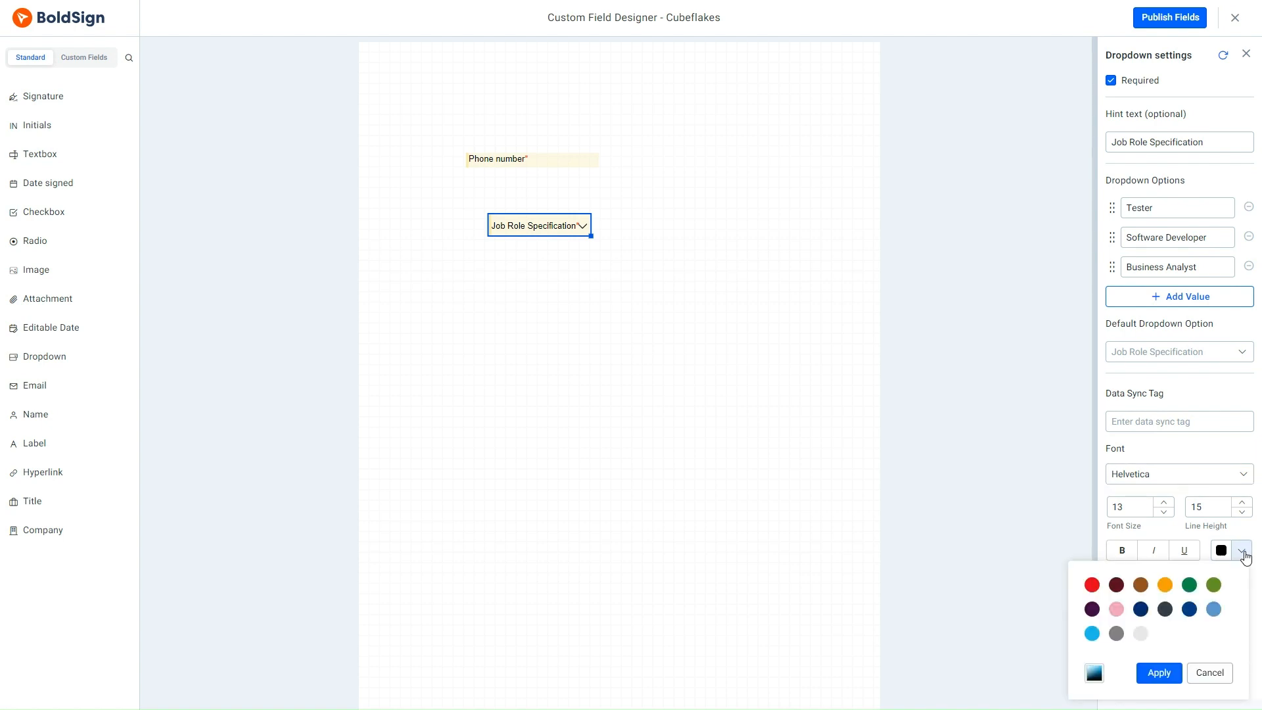
pyautogui.click(1244, 554)
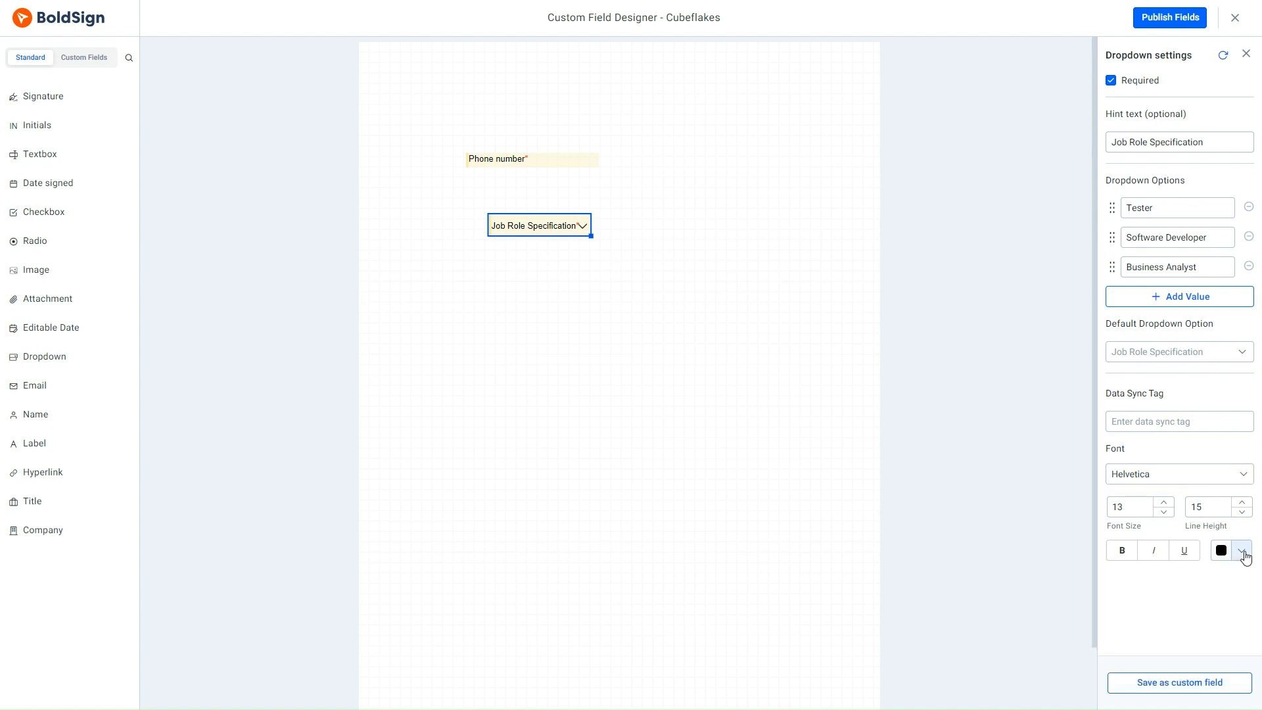
# - Save the dropdown as a custom field named "Job Role"
pyautogui.click(1212, 683)
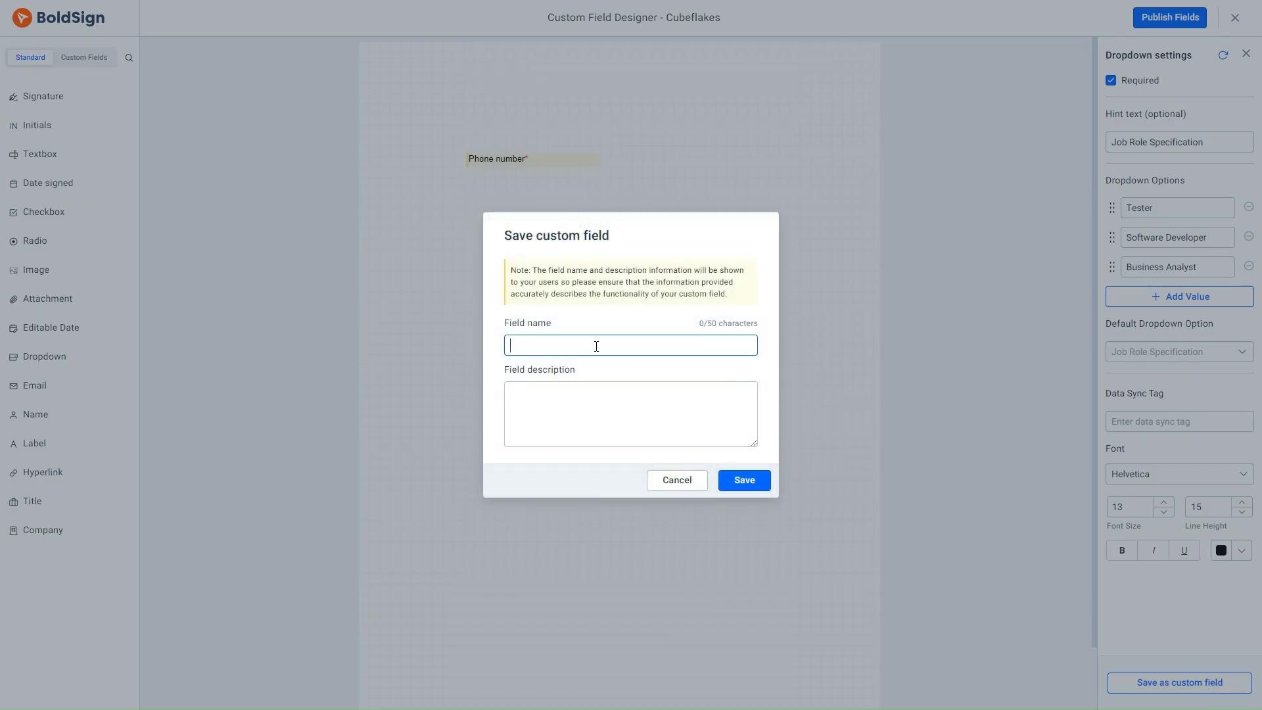
pyautogui.write('Job Role')
pyautogui.click(743, 480)
# - Publish the Phone Number and Job Role custom fields for the Cubeflakes brand and dismiss the publishing notice
pyautogui.click(1169, 20)
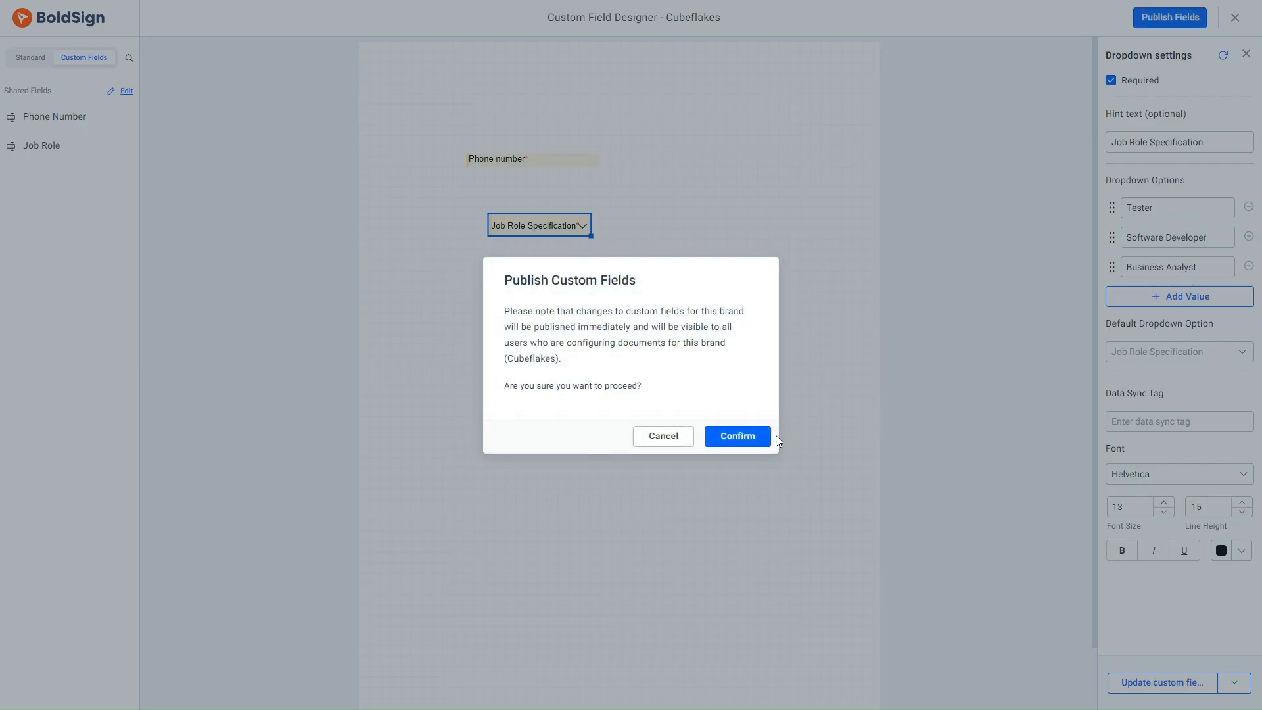
pyautogui.click(749, 436)
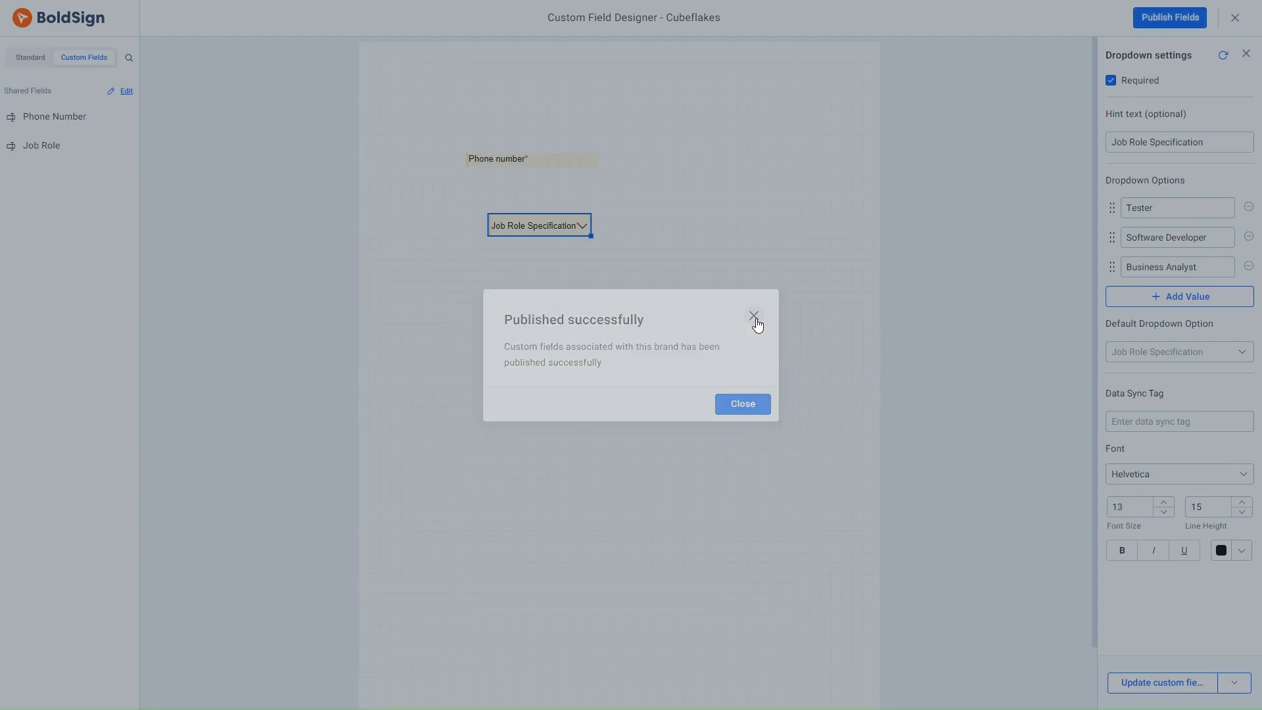
pyautogui.click(754, 316)
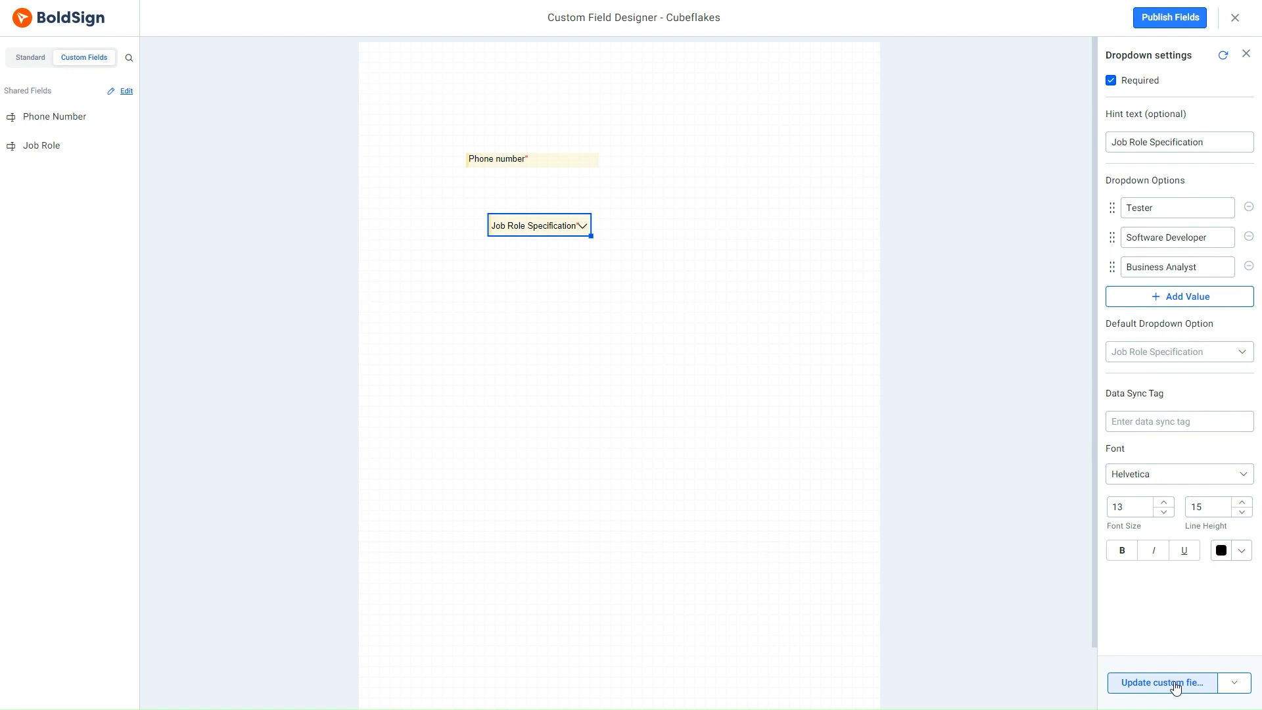
# - Check the edit mode of the shared custom fields and exit the custom field designer
pyautogui.click(124, 92)
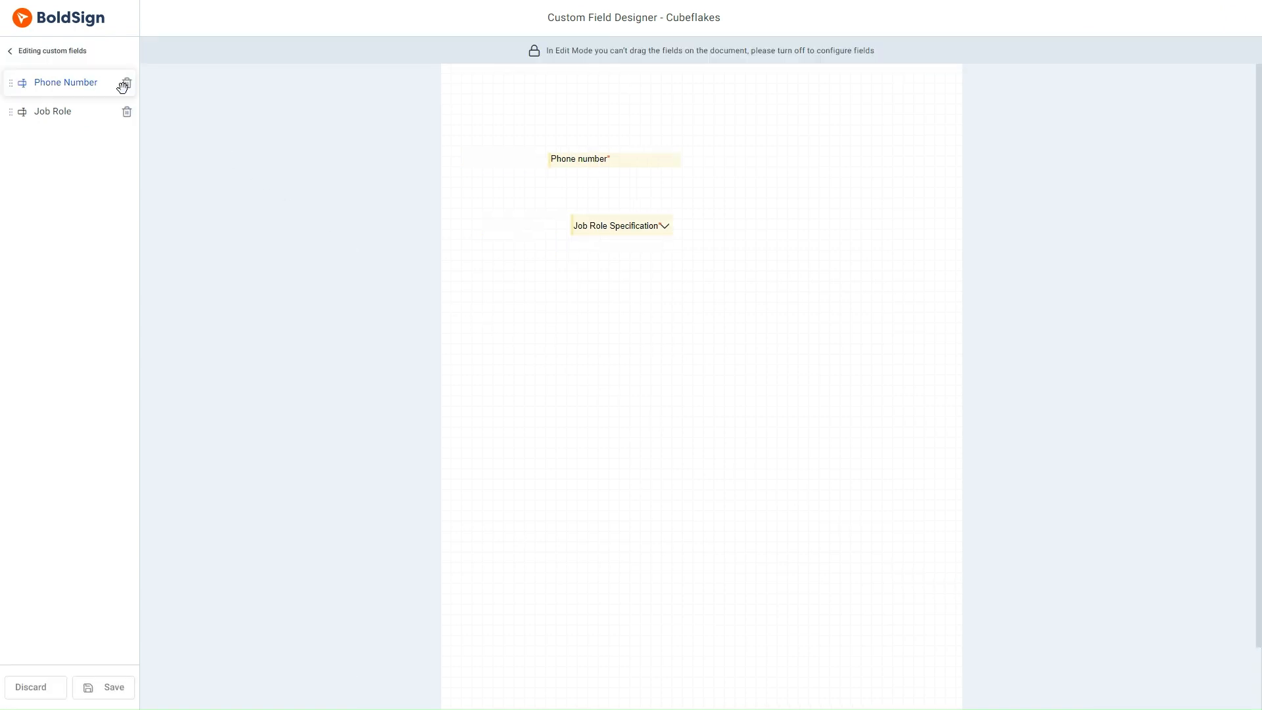
pyautogui.click(10, 52)
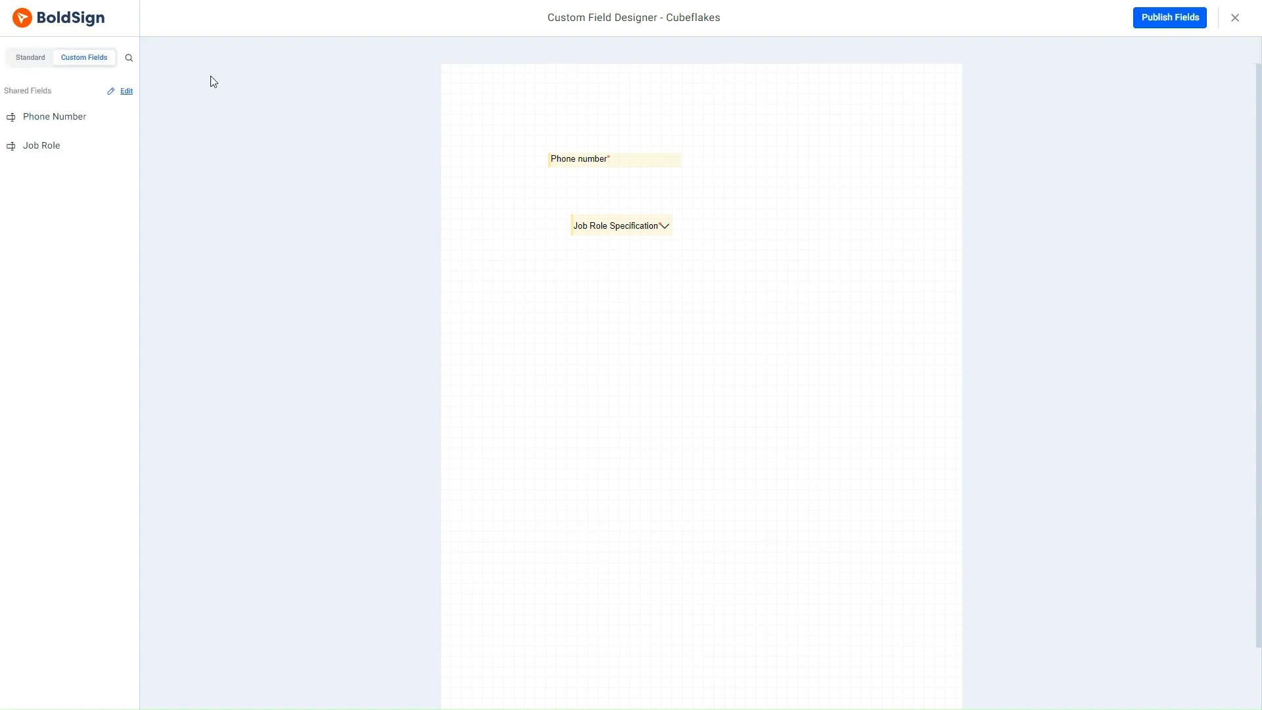
pyautogui.click(1235, 18)
pyautogui.click(568, 378)
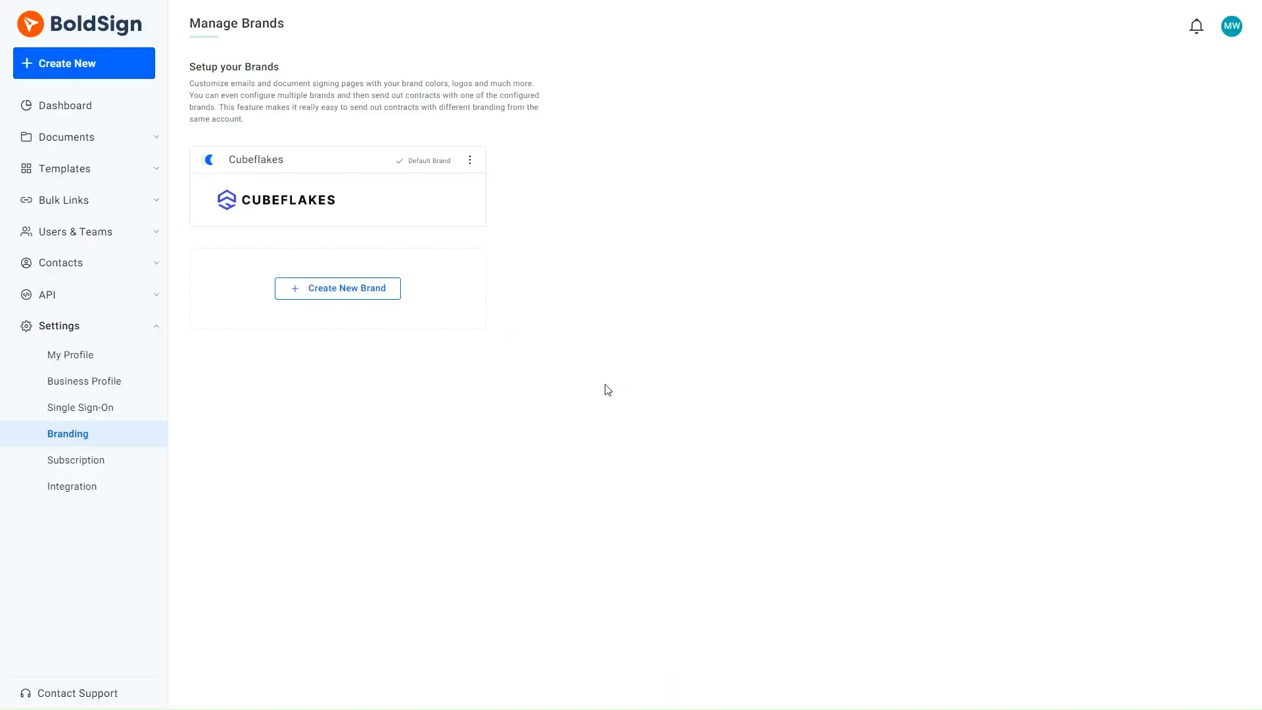
# - Allow users to view shared custom form fields in the Cubeflakes brand's advanced settings and save the brand
pyautogui.click(469, 160)
pyautogui.click(494, 185)
pyautogui.click(302, 180)
pyautogui.click(306, 180)
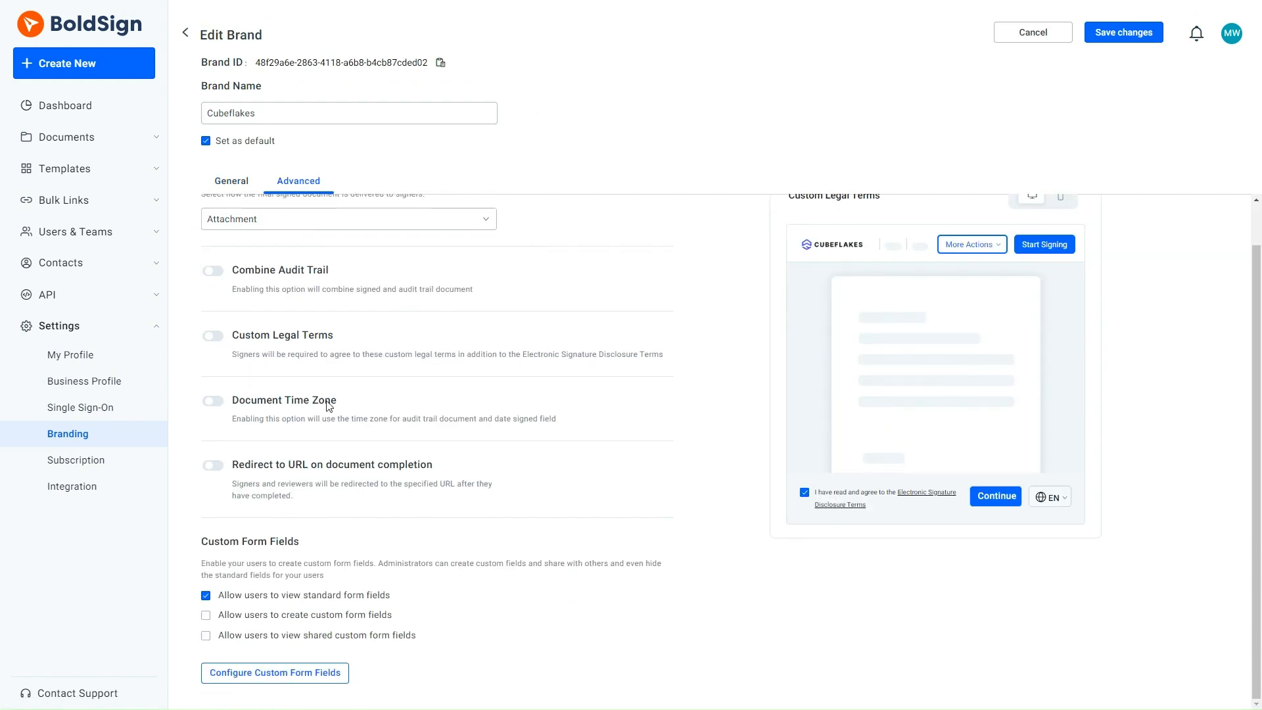
pyautogui.click(206, 634)
pyautogui.click(1116, 40)
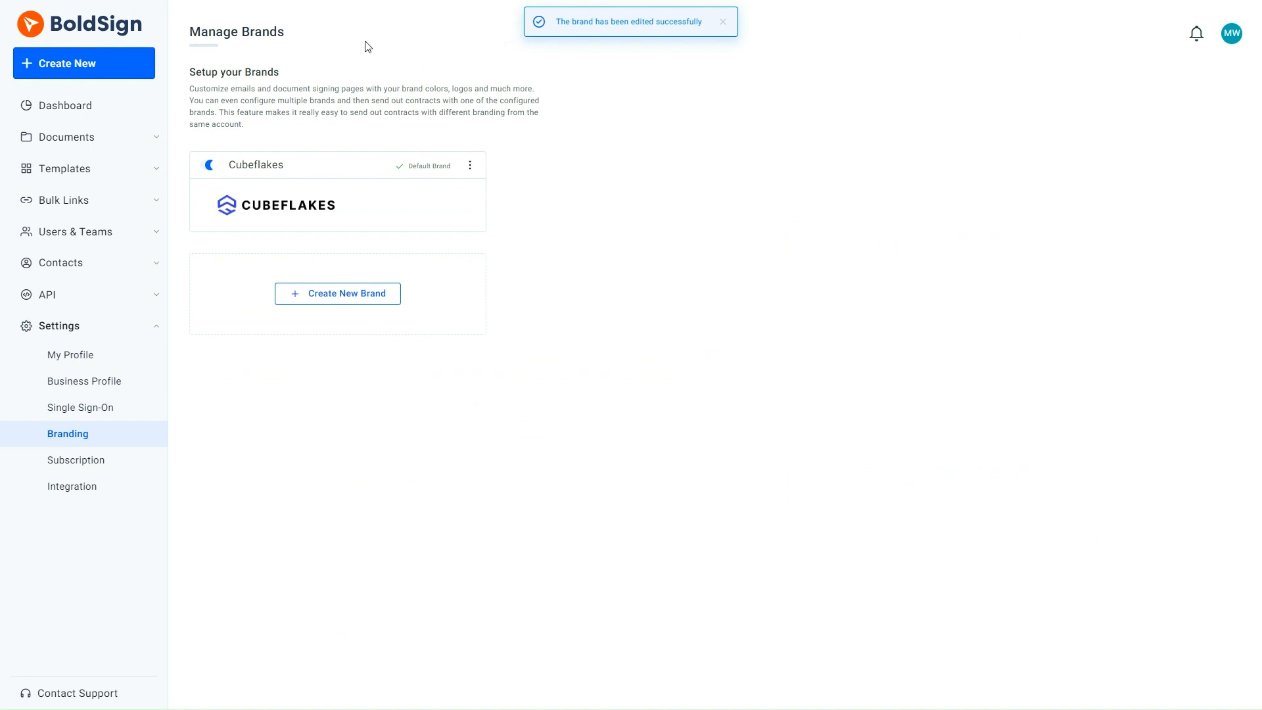
# - Start a new document for signing and upload the Job Application Form PDF from the computer
pyautogui.click(108, 70)
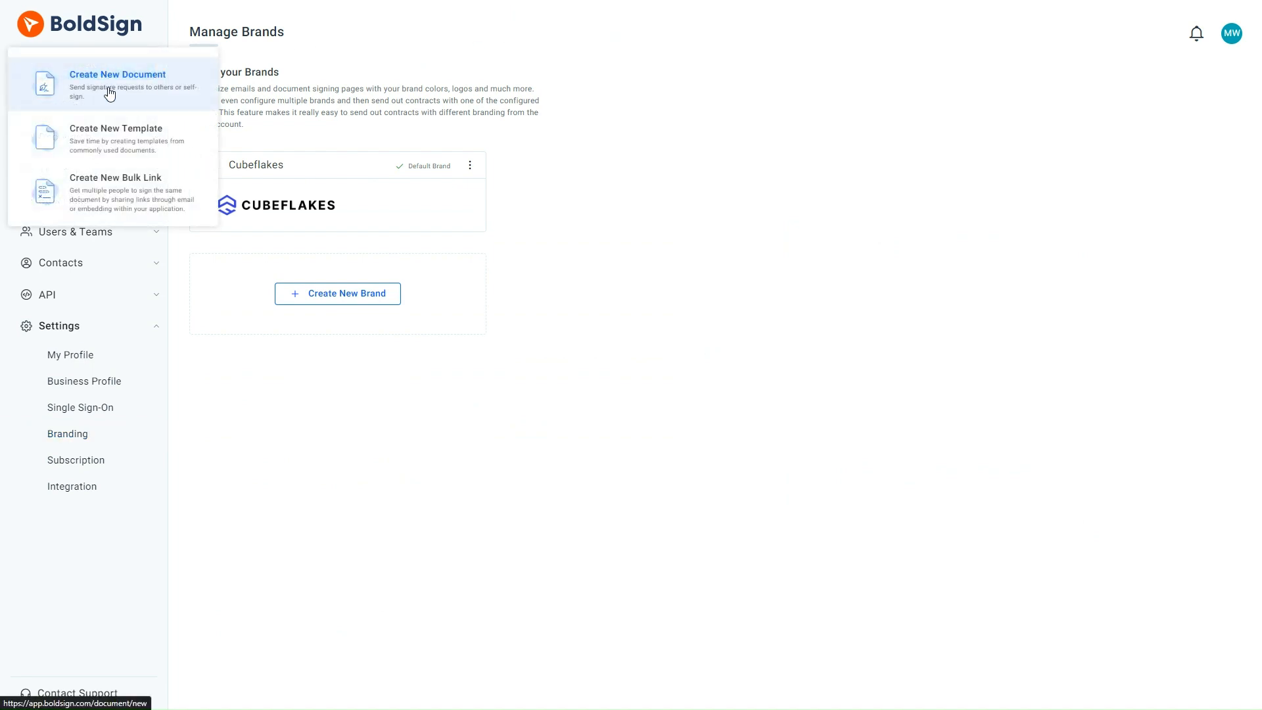
pyautogui.click(110, 94)
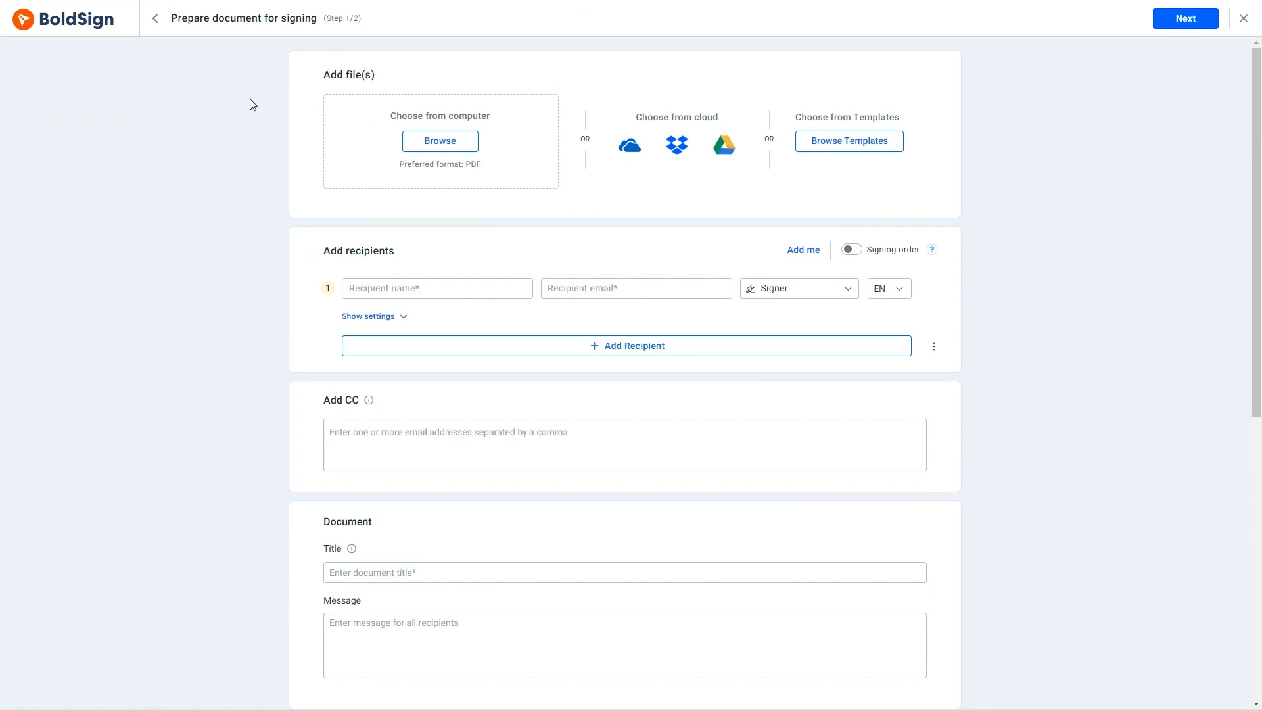
pyautogui.click(421, 140)
pyautogui.click(161, 115)
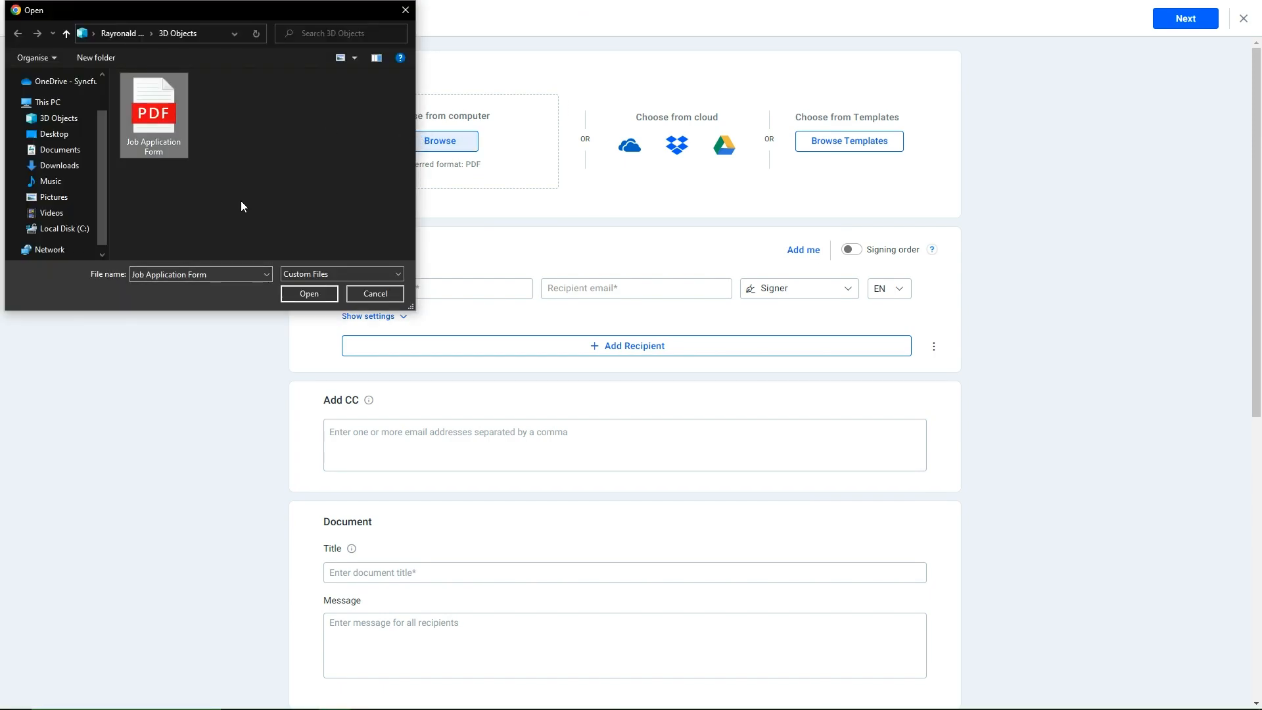
pyautogui.click(309, 294)
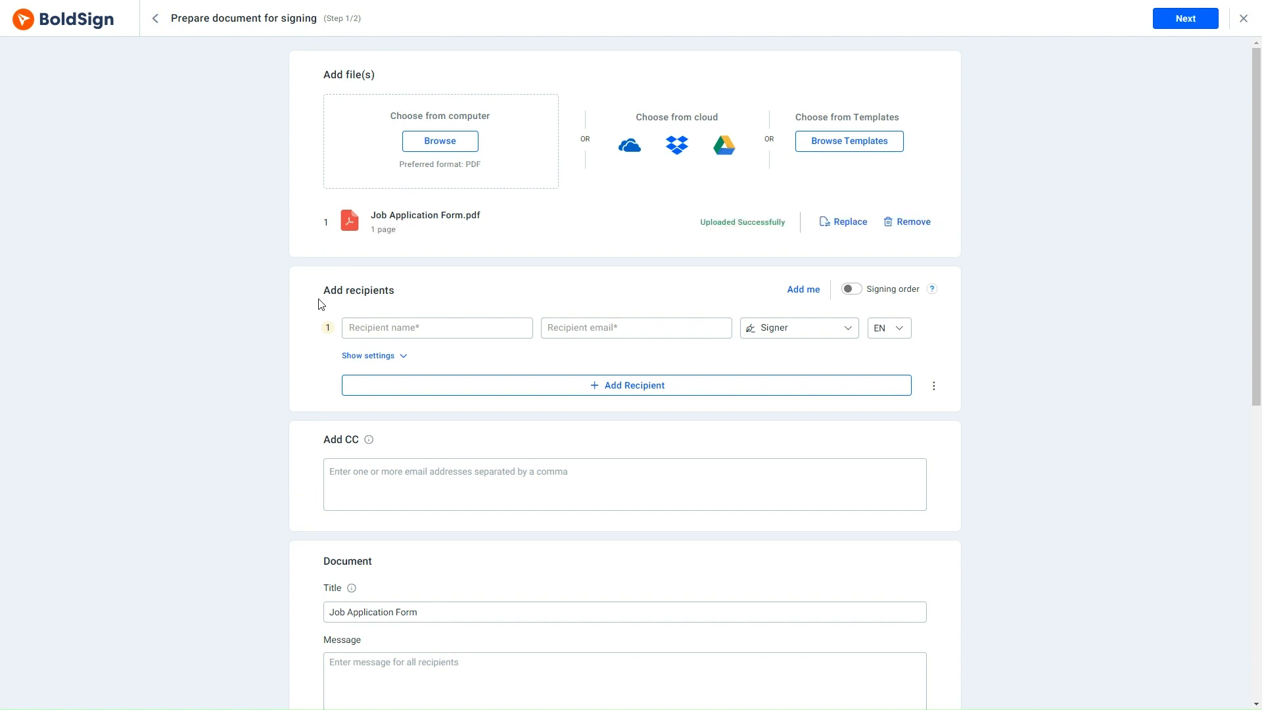
# - Add the signer as the first recipient by entering the first name and choosing the matching contact
pyautogui.click(356, 325)
pyautogui.write('ste')
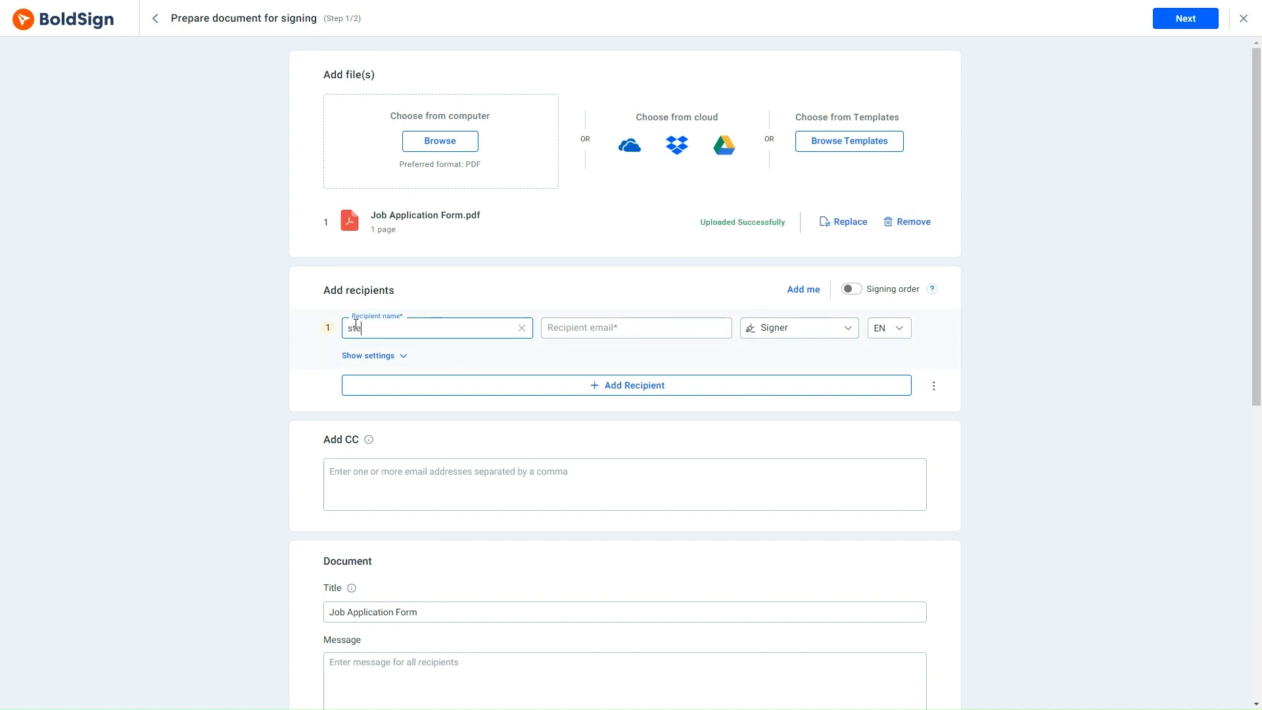
pyautogui.write('ve')
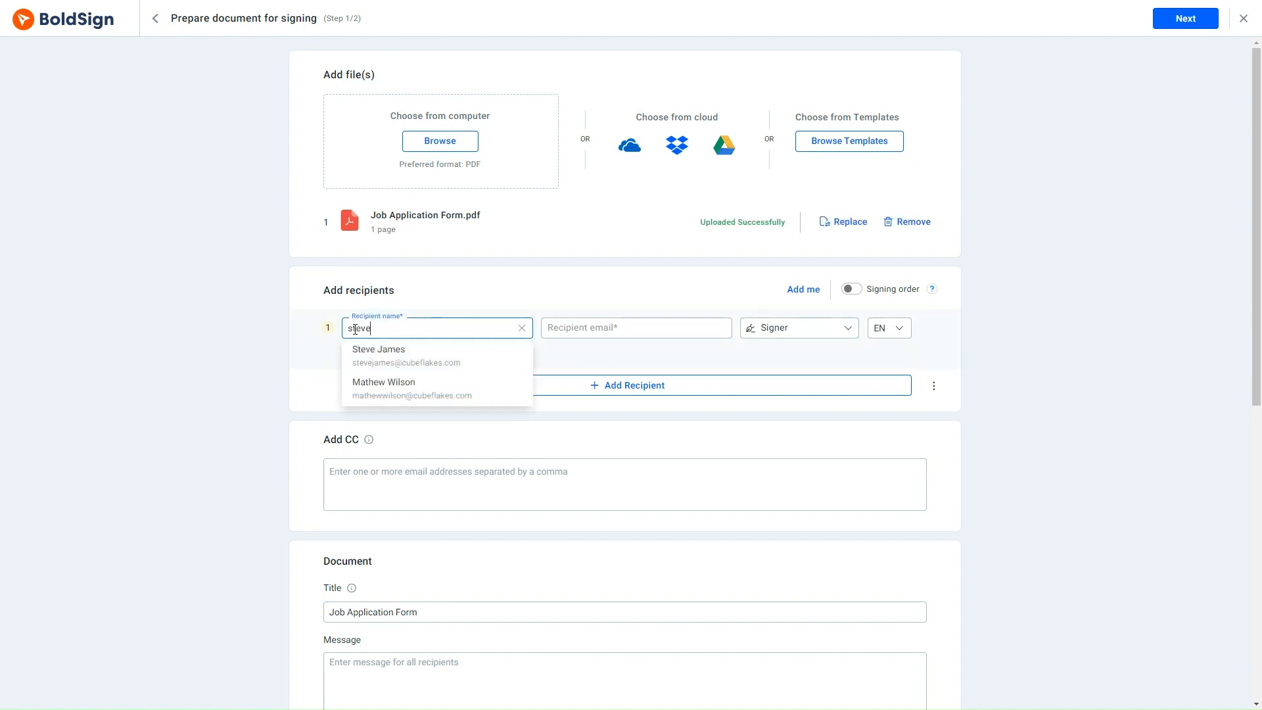
pyautogui.click(384, 355)
# - Check that Cubeflakes is the selected brand in the document settings and proceed to configuring the fields
pyautogui.scroll(-5, 384, 355)
pyautogui.scroll(-2, 384, 355)
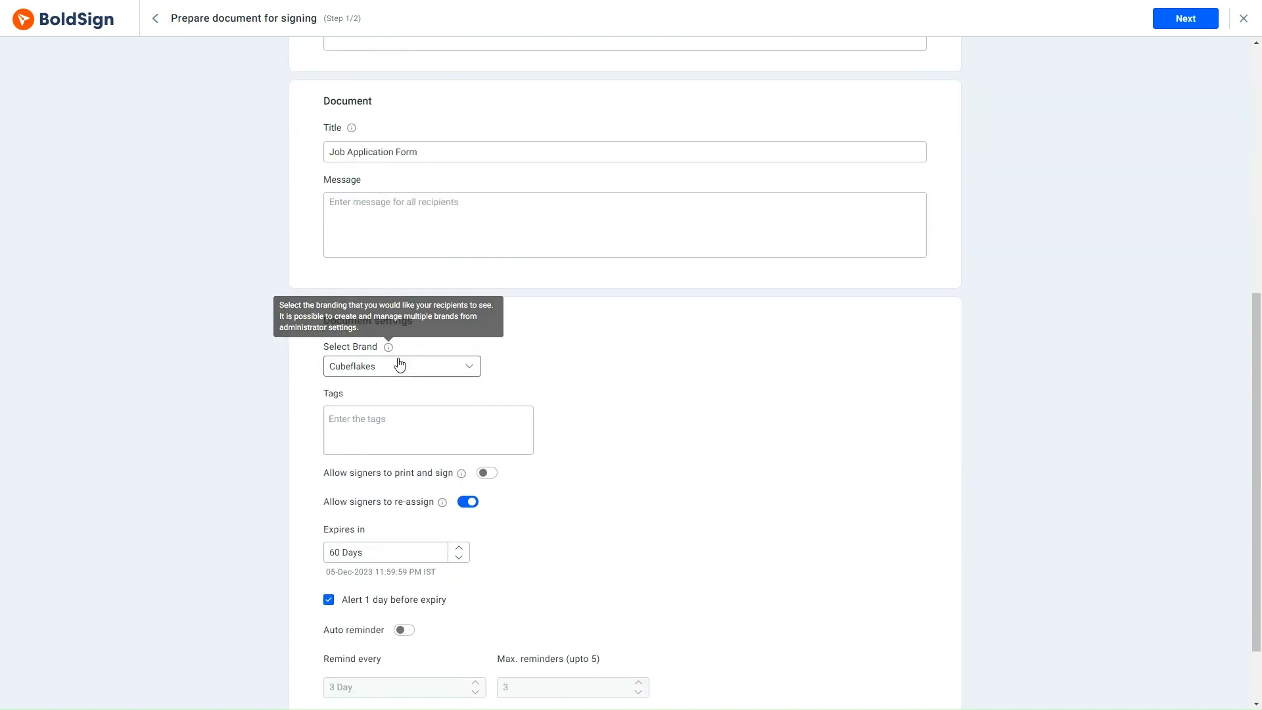
pyautogui.click(472, 372)
pyautogui.click(472, 372)
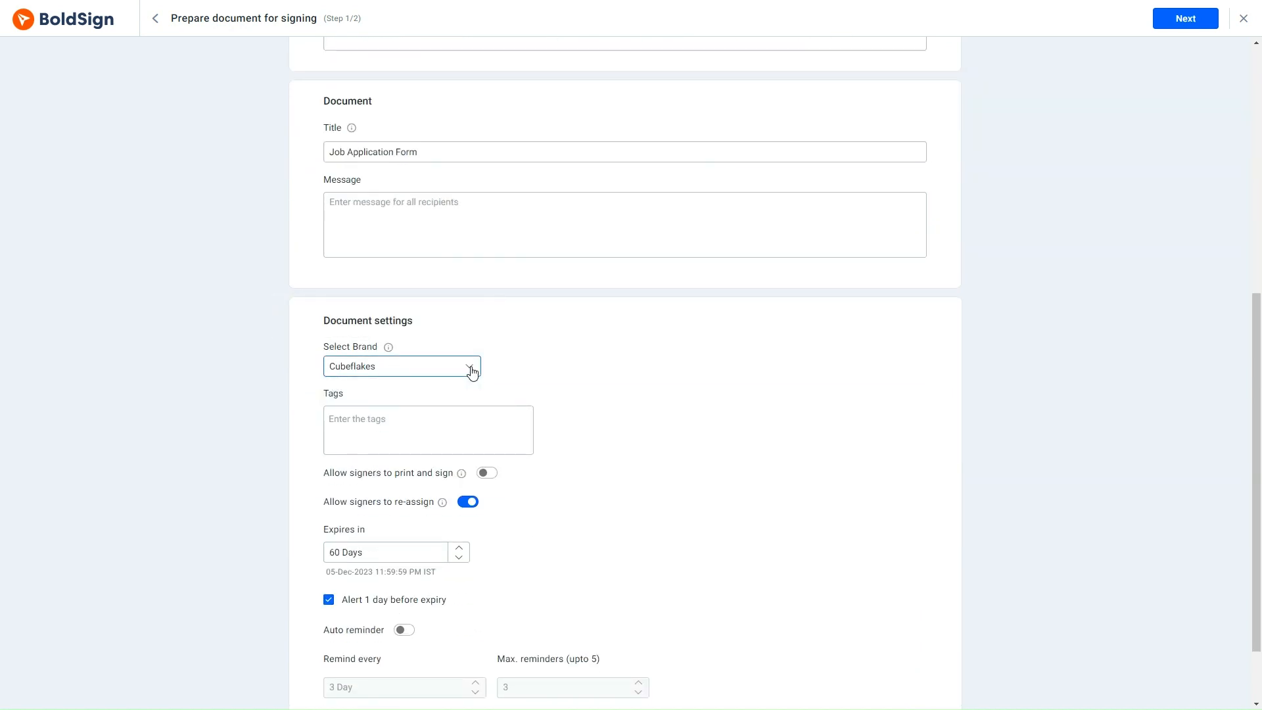
pyautogui.click(1180, 19)
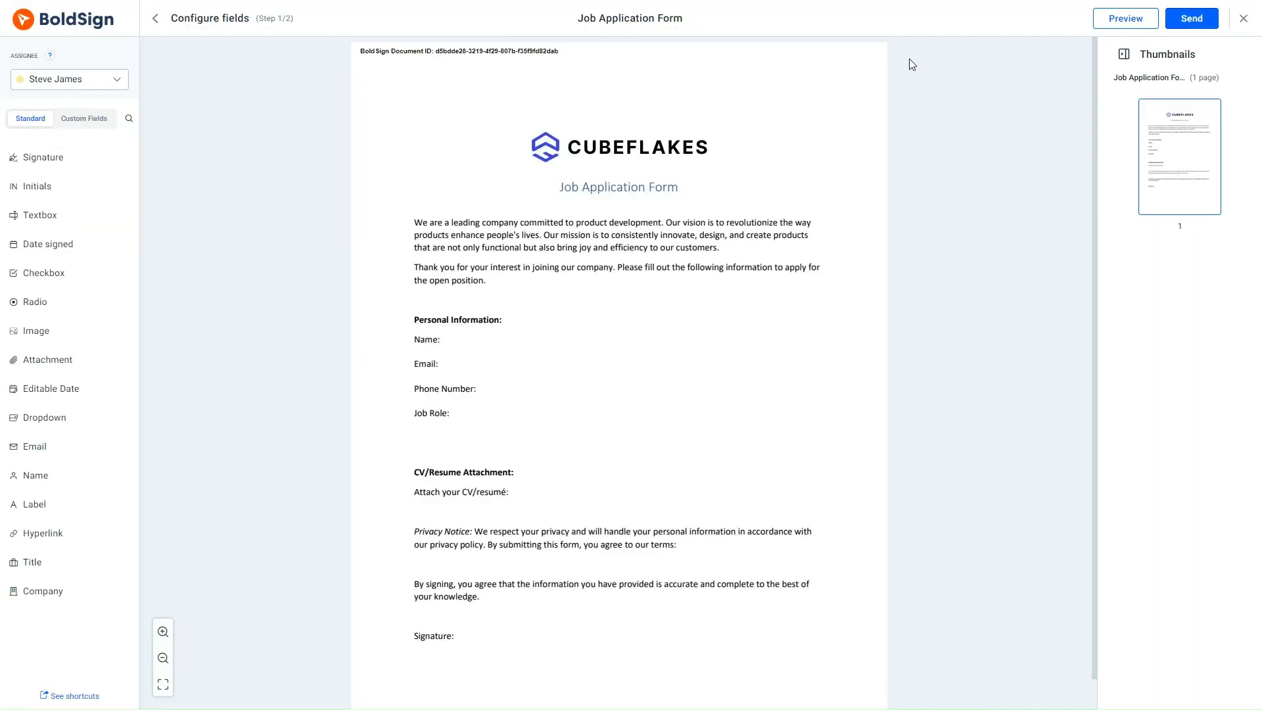
# - Place the standard Name and Email fields beside the Name and Email labels under Personal Information
pyautogui.click(98, 125)
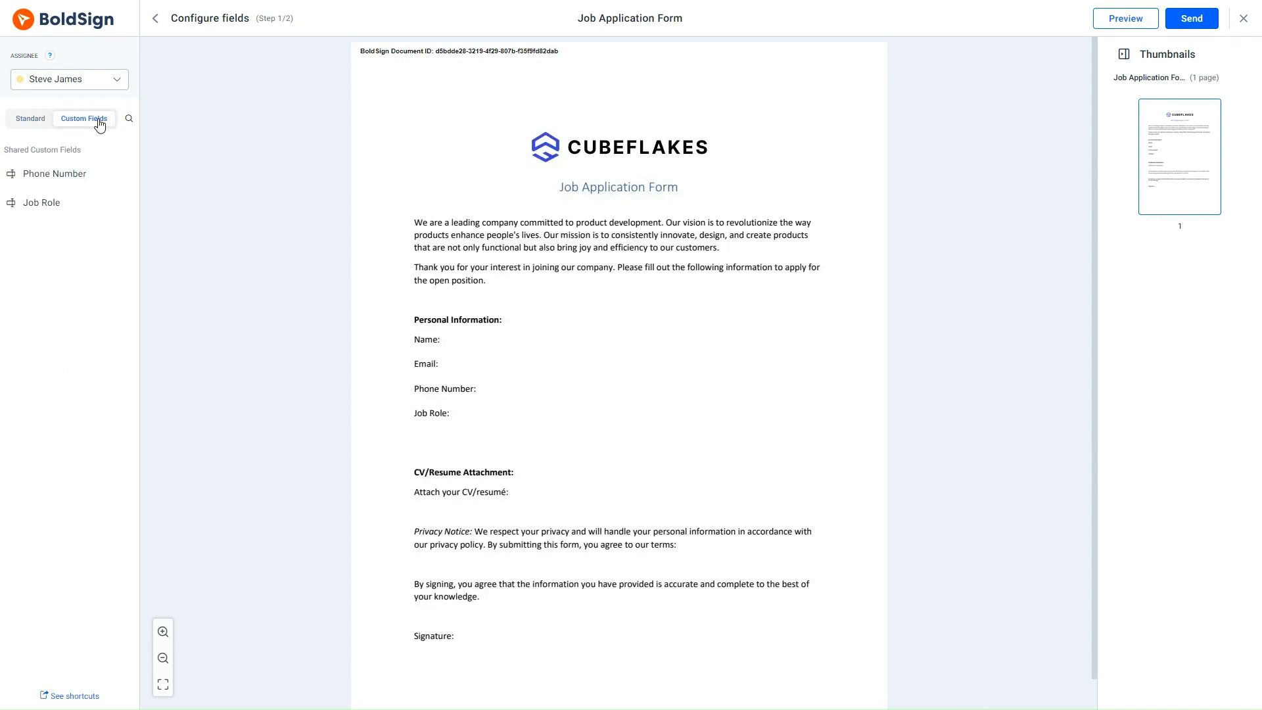
pyautogui.click(32, 120)
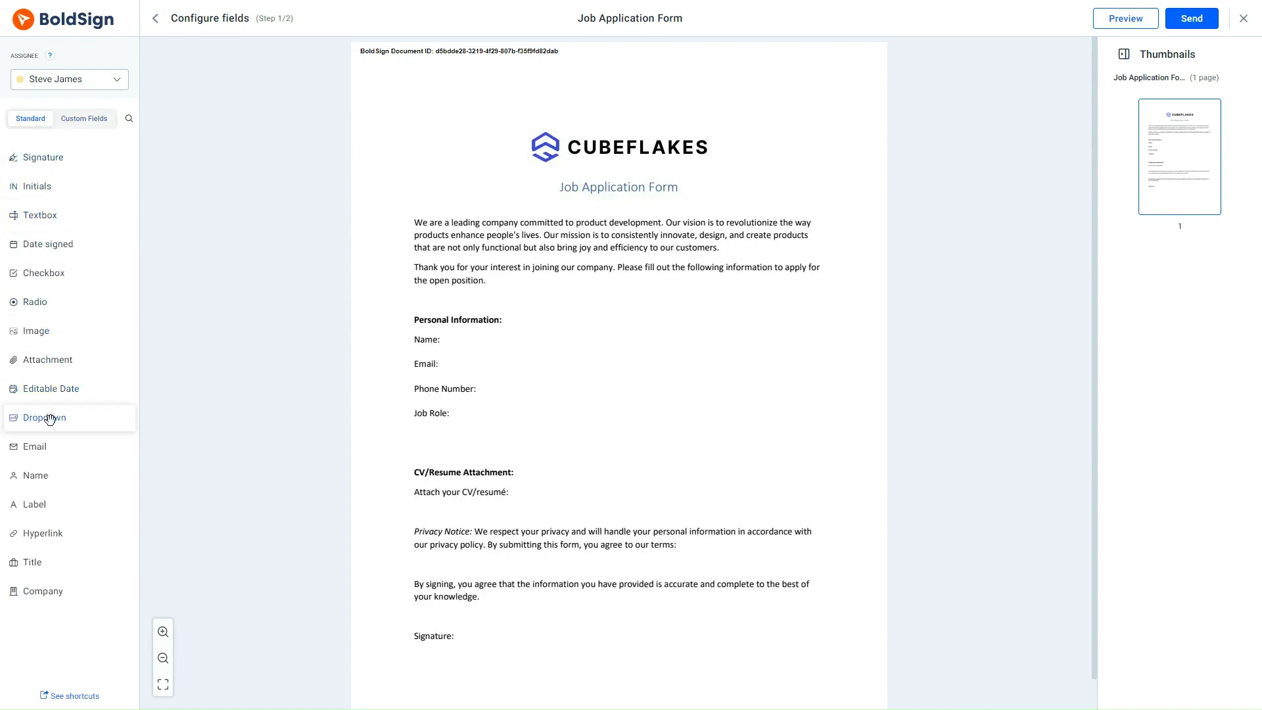
pyautogui.moveTo(42, 476); pyautogui.dragTo(463, 340)
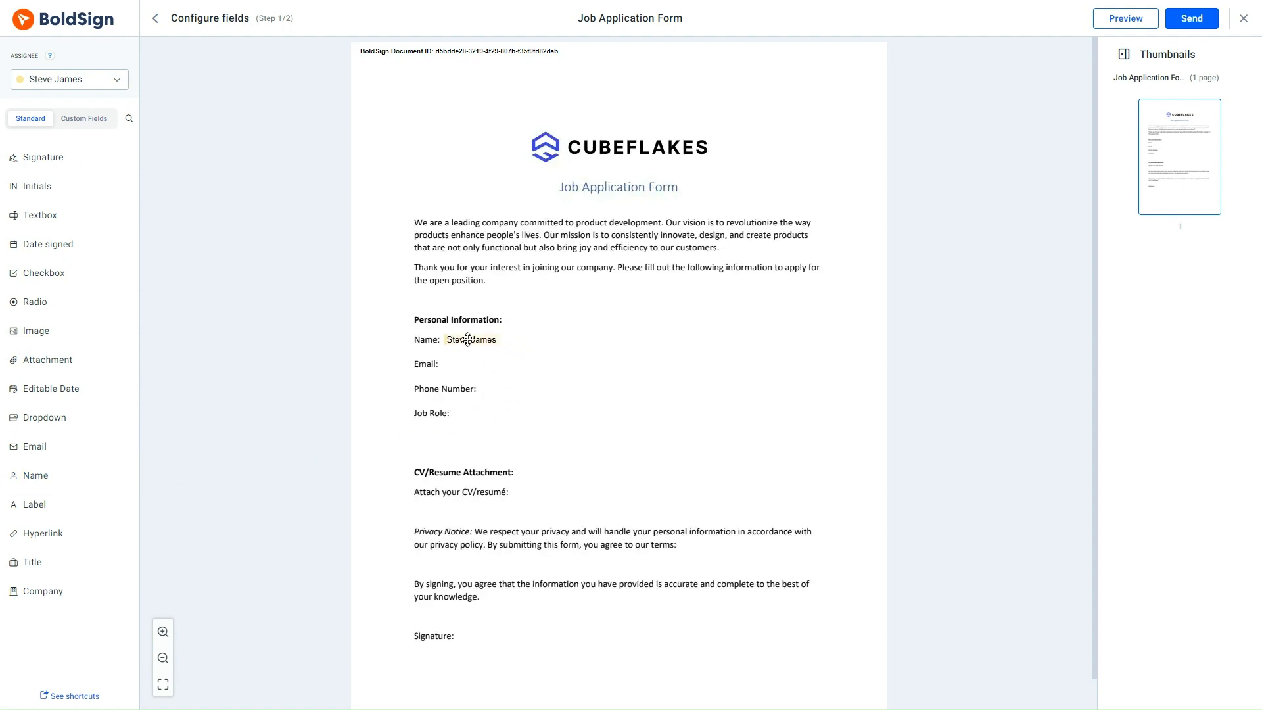
pyautogui.moveTo(40, 446); pyautogui.dragTo(490, 363)
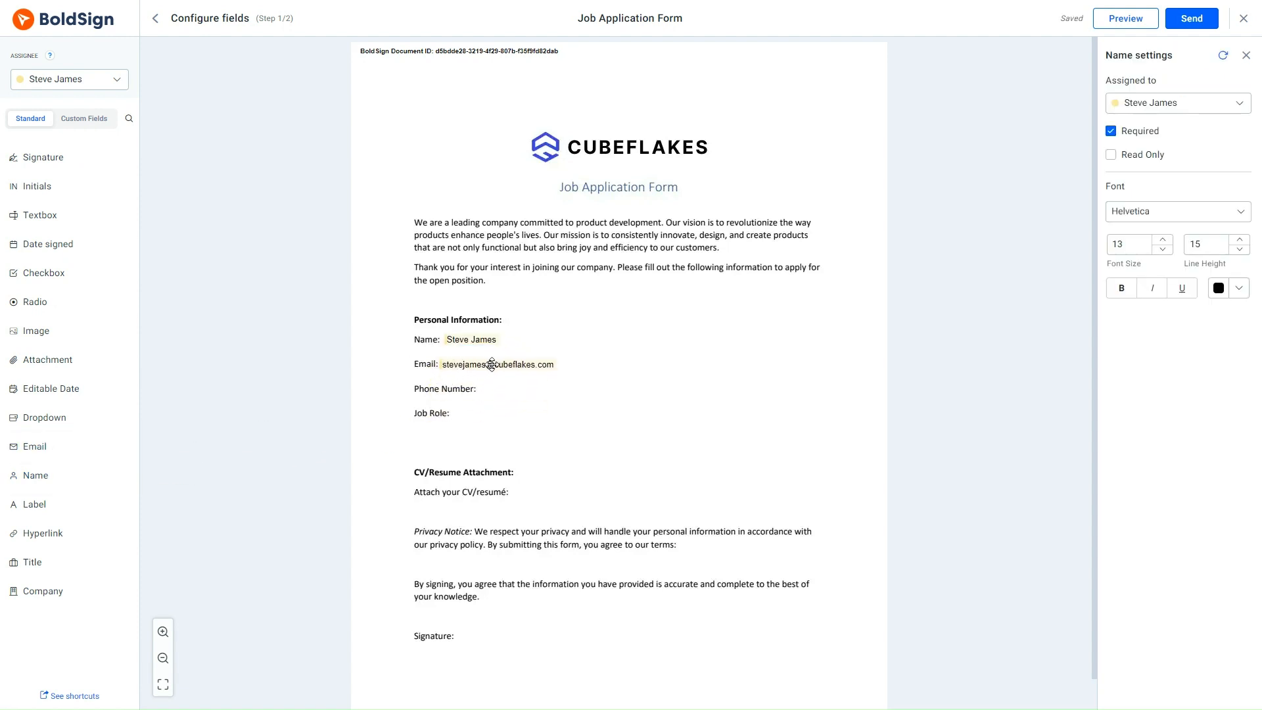
# - Place the shared custom fields Phone Number and Job Role beside their matching labels in the form
pyautogui.click(82, 120)
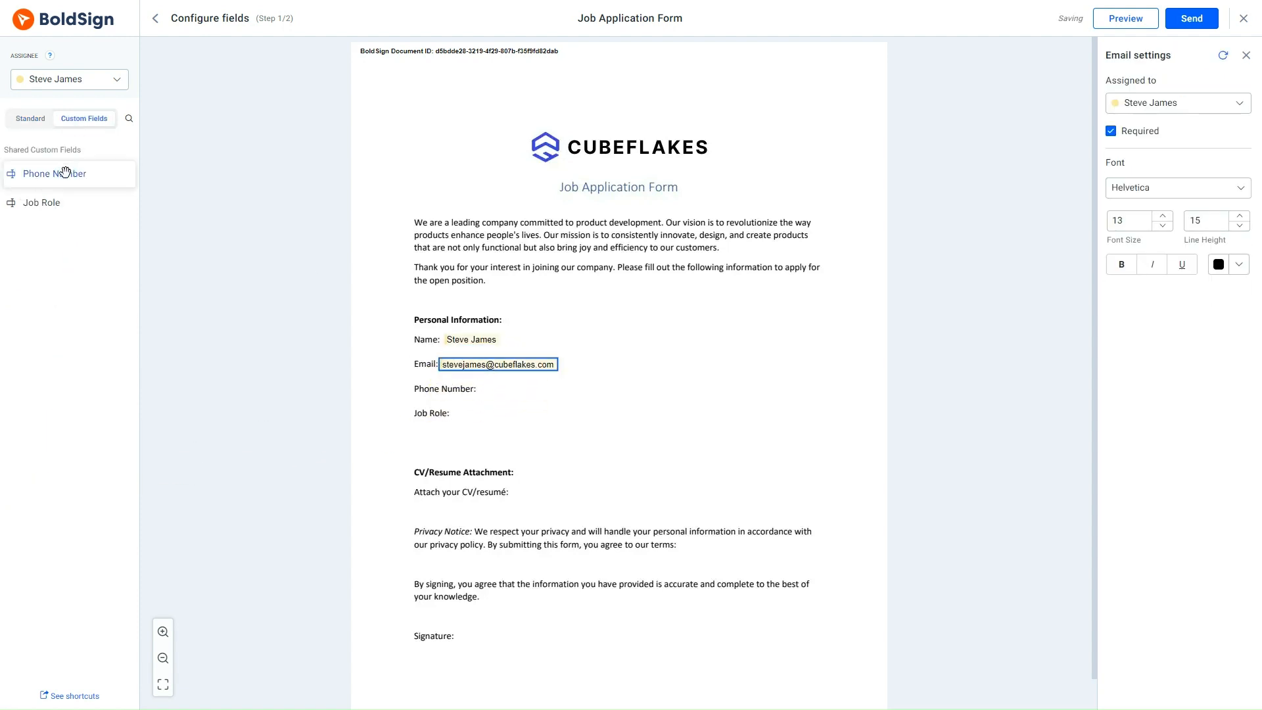
pyautogui.moveTo(70, 172); pyautogui.dragTo(543, 392)
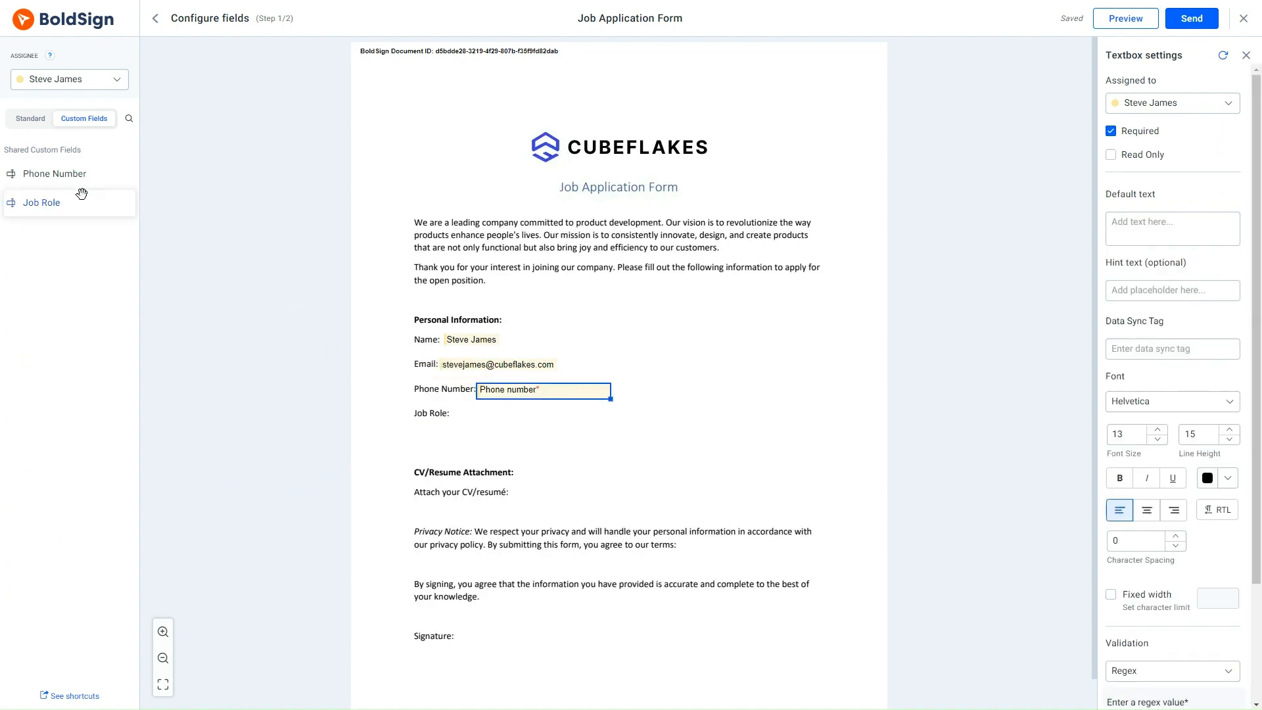
pyautogui.moveTo(48, 201); pyautogui.dragTo(506, 413)
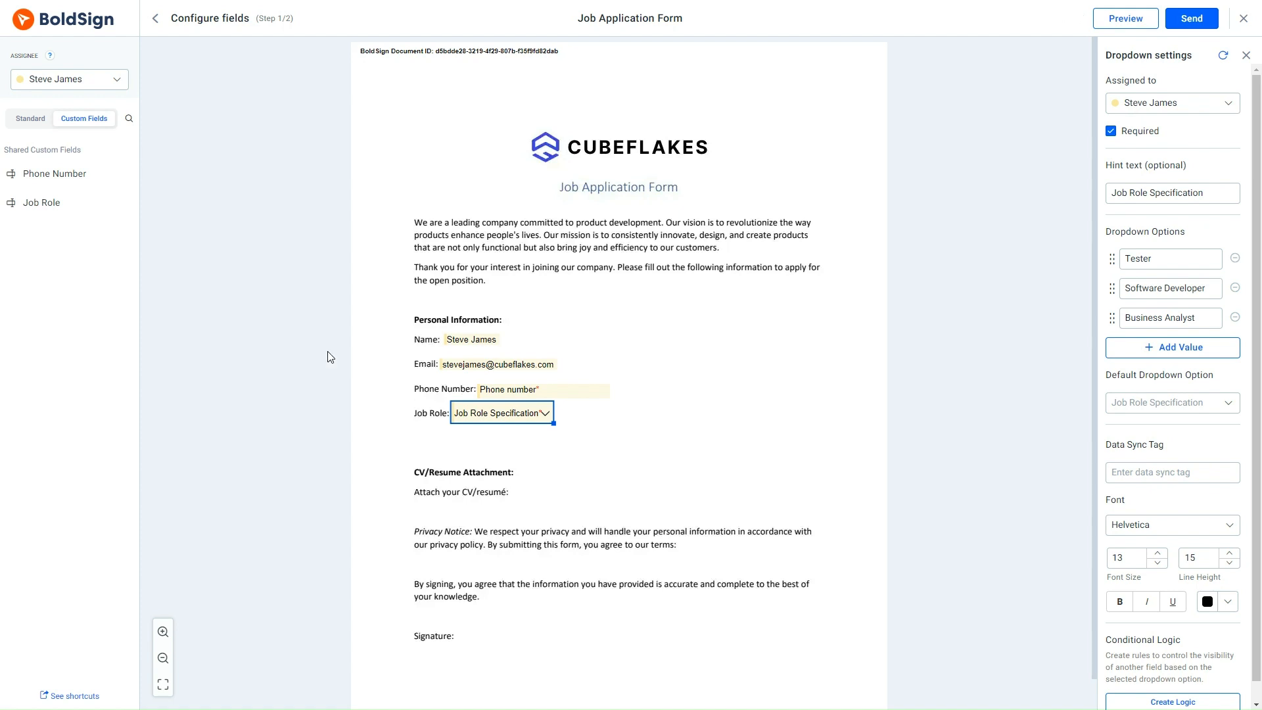
# - Add an Attachment field beside "Attach your CV/resumé", titled "Resume" and accepting only PDF files
pyautogui.click(22, 122)
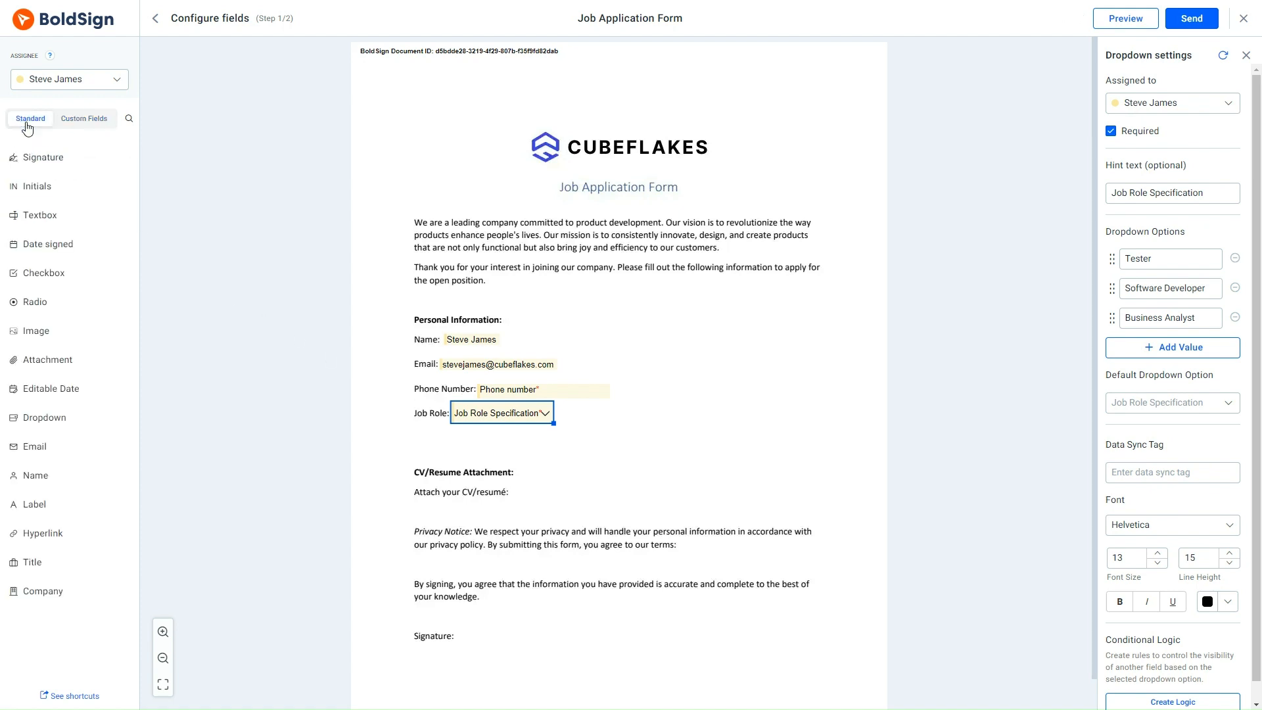
pyautogui.moveTo(60, 373); pyautogui.dragTo(549, 493)
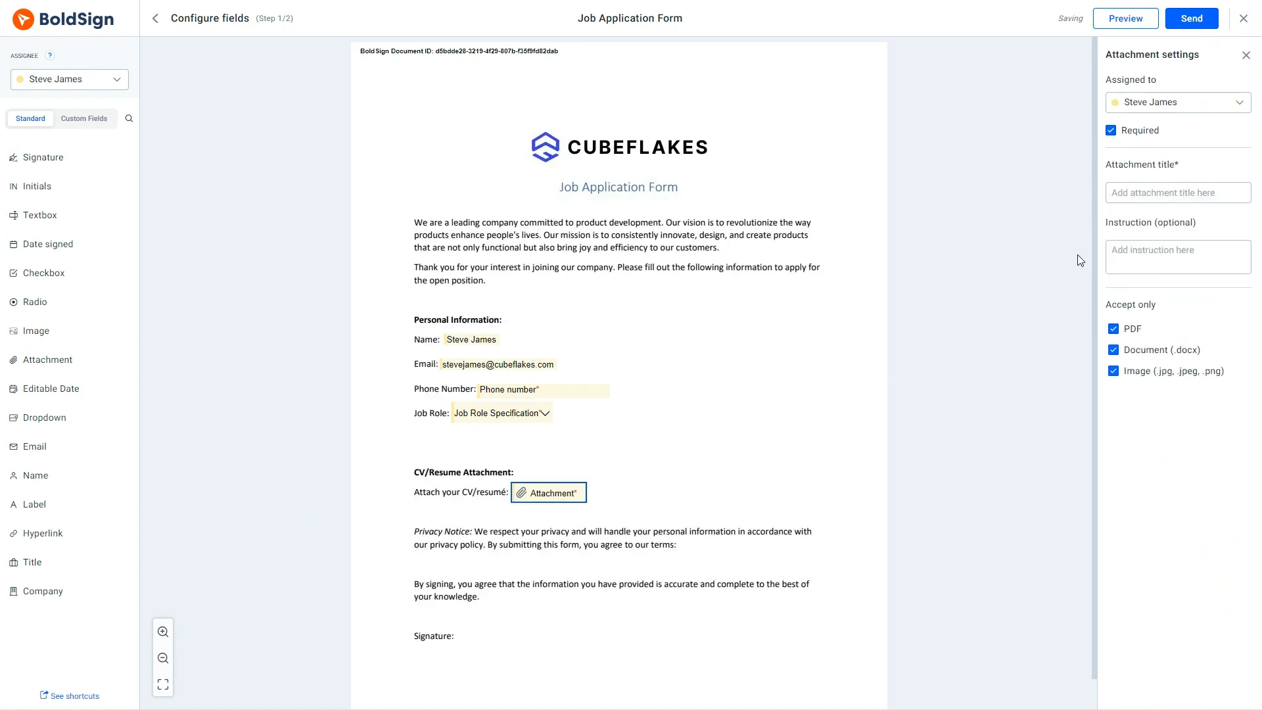
pyautogui.click(1142, 198)
pyautogui.click(1171, 249)
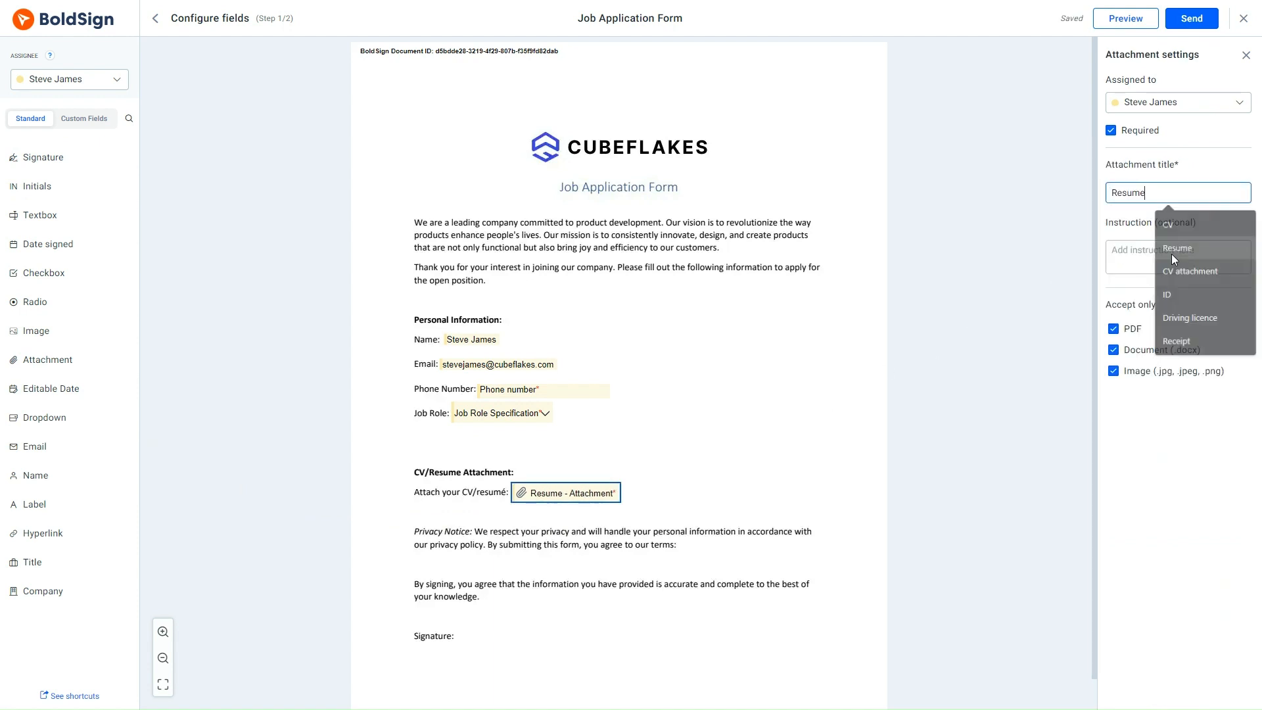
pyautogui.click(1113, 371)
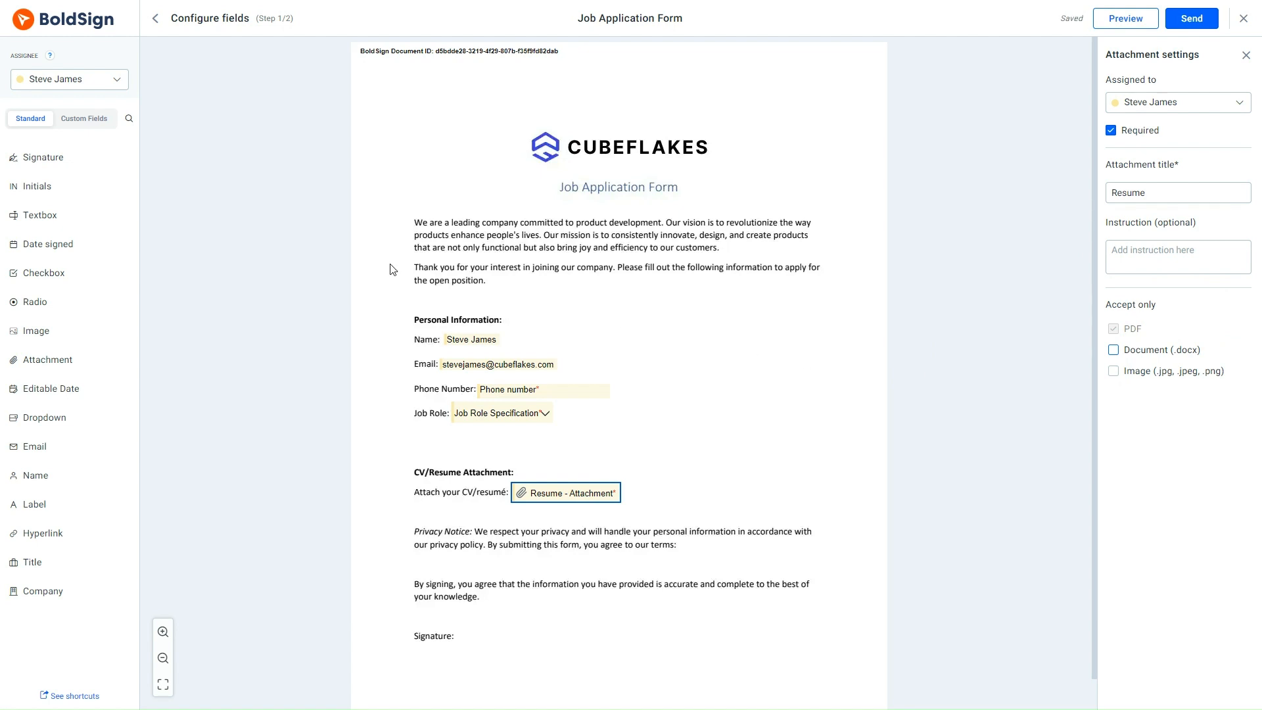
# - Place a Signature field beside the Signature label and send the document to the recipient
pyautogui.moveTo(92, 157)
pyautogui.mouseDown()
pyautogui.moveTo(112, 226)
pyautogui.moveTo(516, 636)
pyautogui.moveTo(497, 635)
pyautogui.mouseUp()
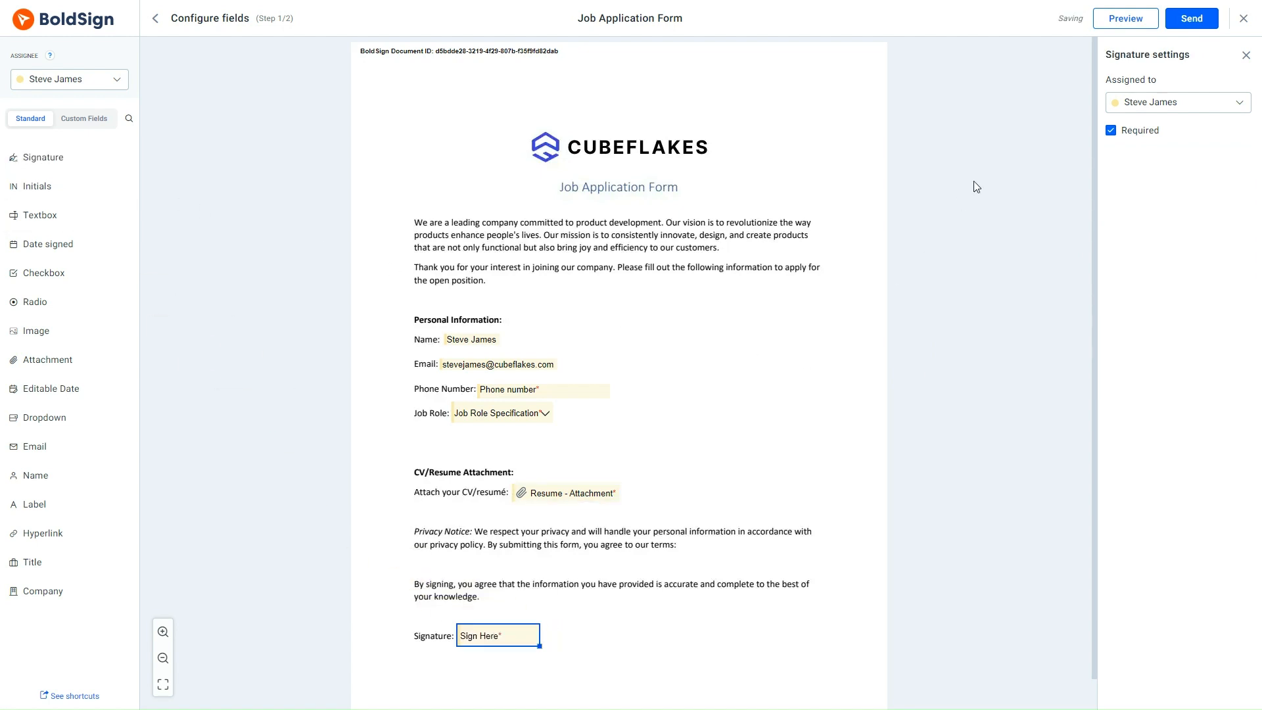
pyautogui.click(1192, 18)
pyautogui.click(756, 419)
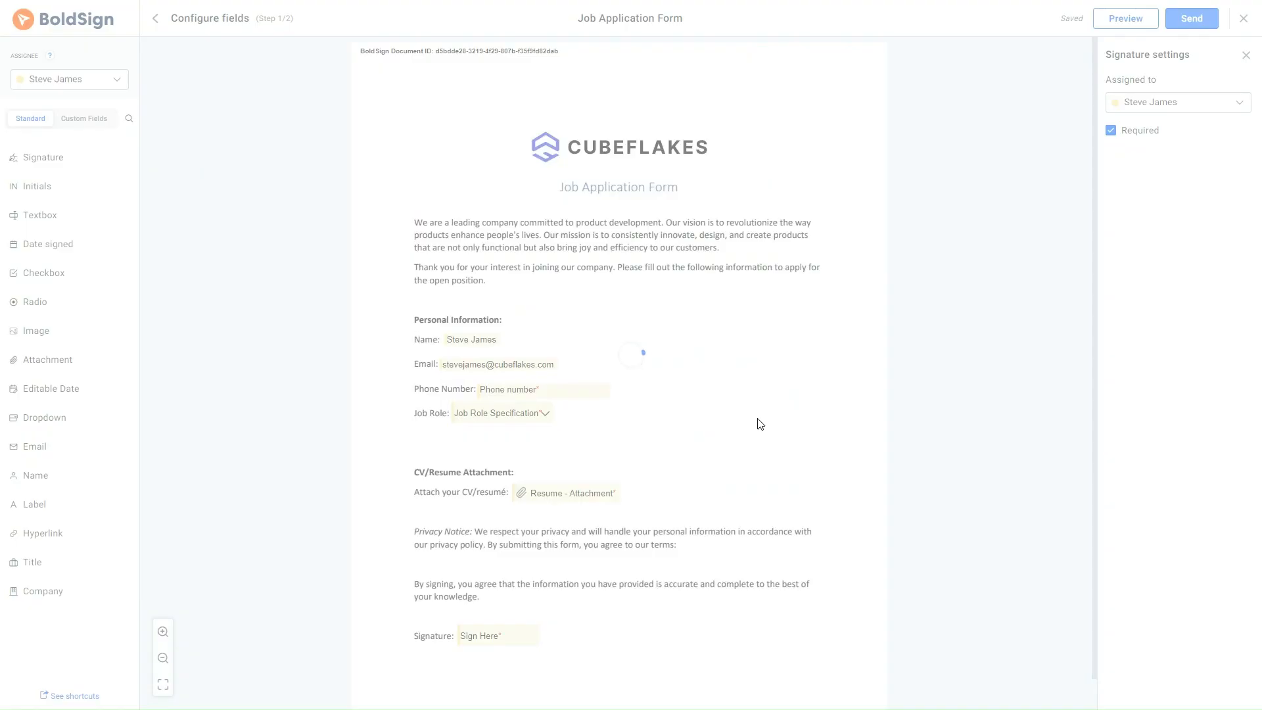